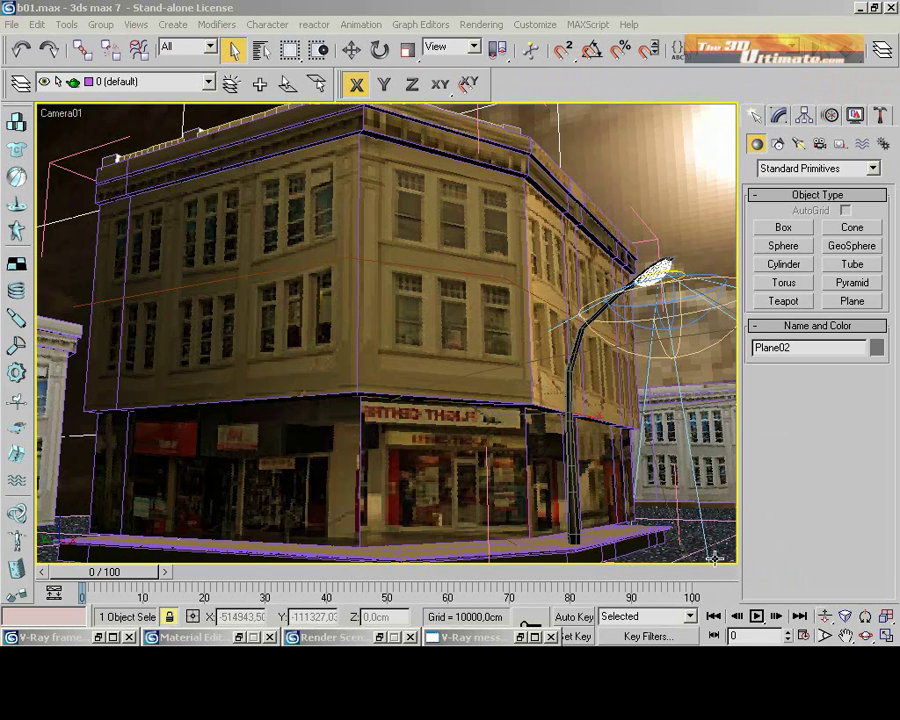
- Orbit the camera view around the corner building and examine the earlier render copy, the V-Ray render settings and the latest night render
click(866, 637)
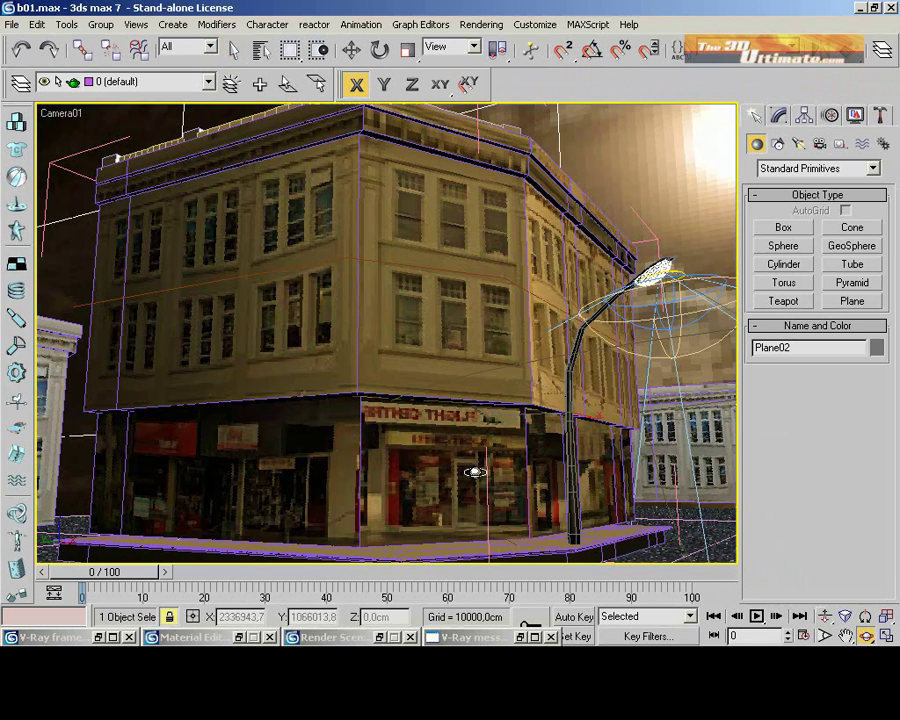
mouse_move(309, 364)
mouse_down()
mouse_move(337, 384)
mouse_move(301, 376)
mouse_move(287, 358)
mouse_move(333, 351)
mouse_move(298, 350)
mouse_move(312, 378)
mouse_up()
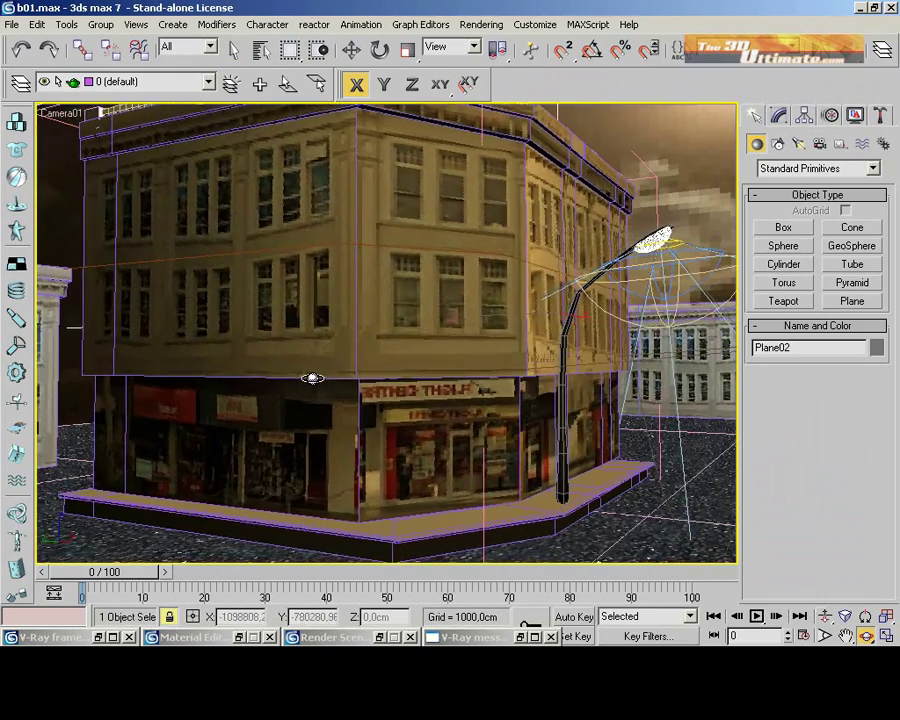
click(57, 638)
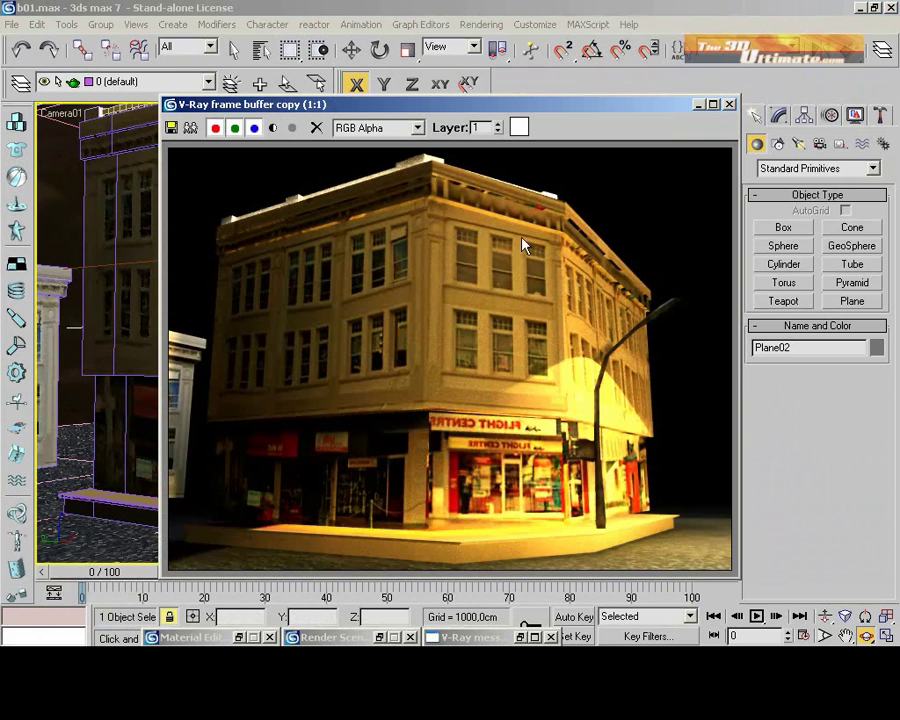
click(699, 104)
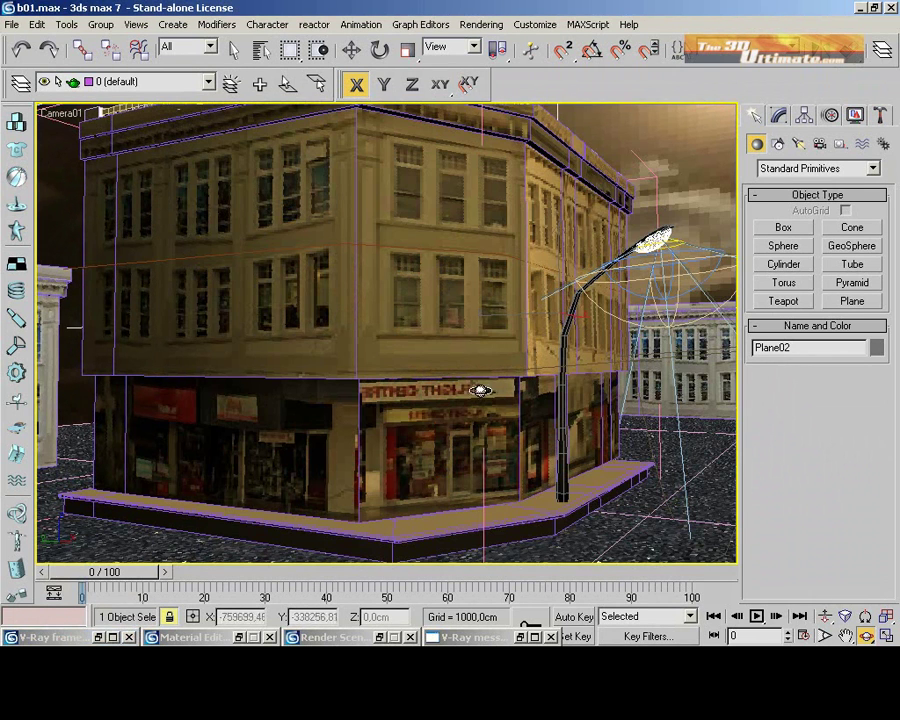
right_click(325, 641)
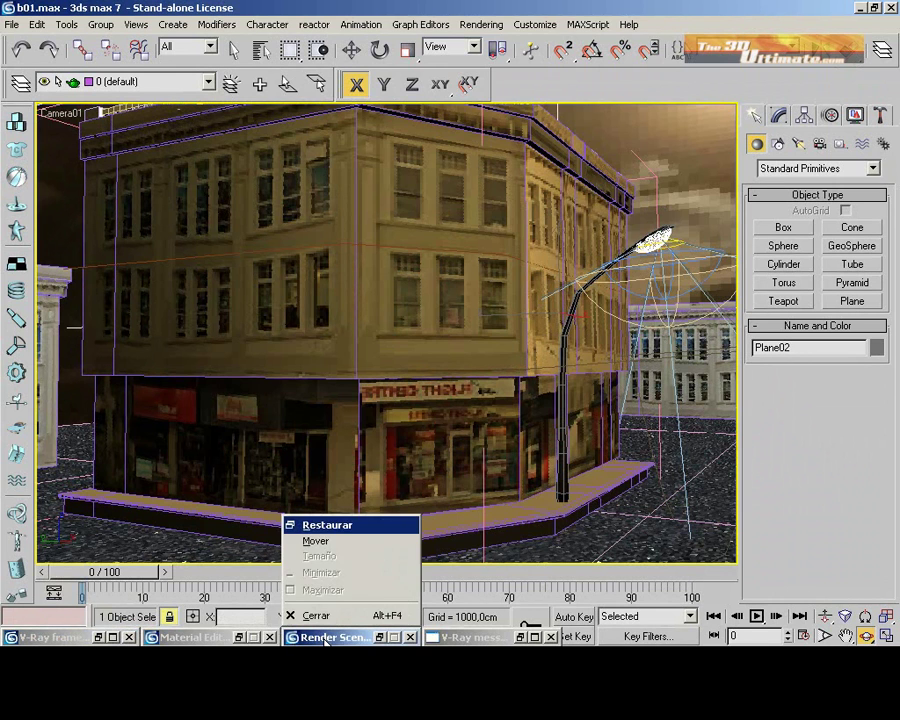
click(331, 524)
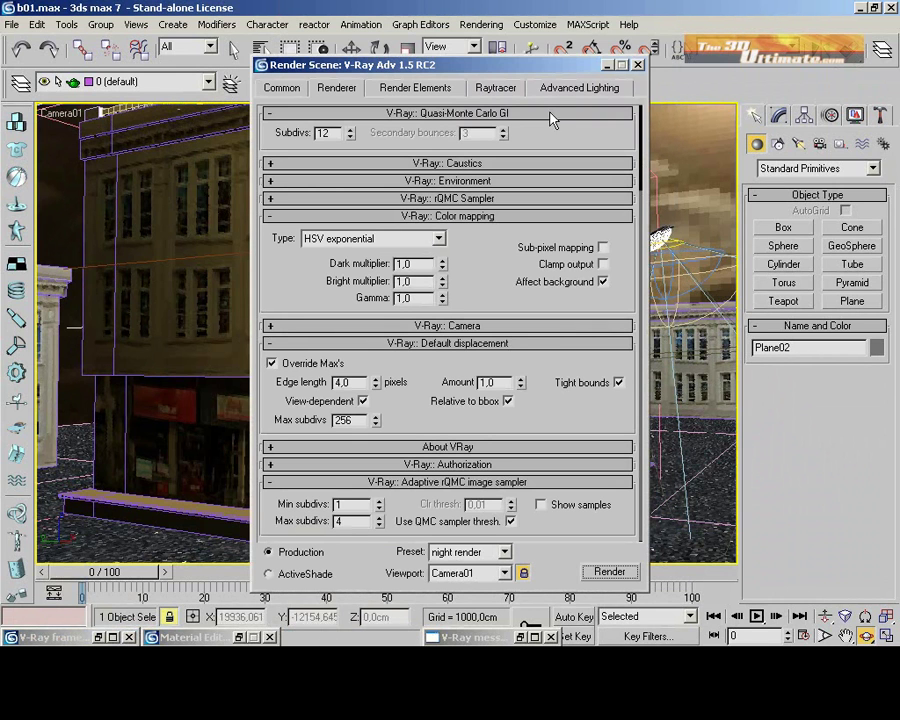
click(605, 65)
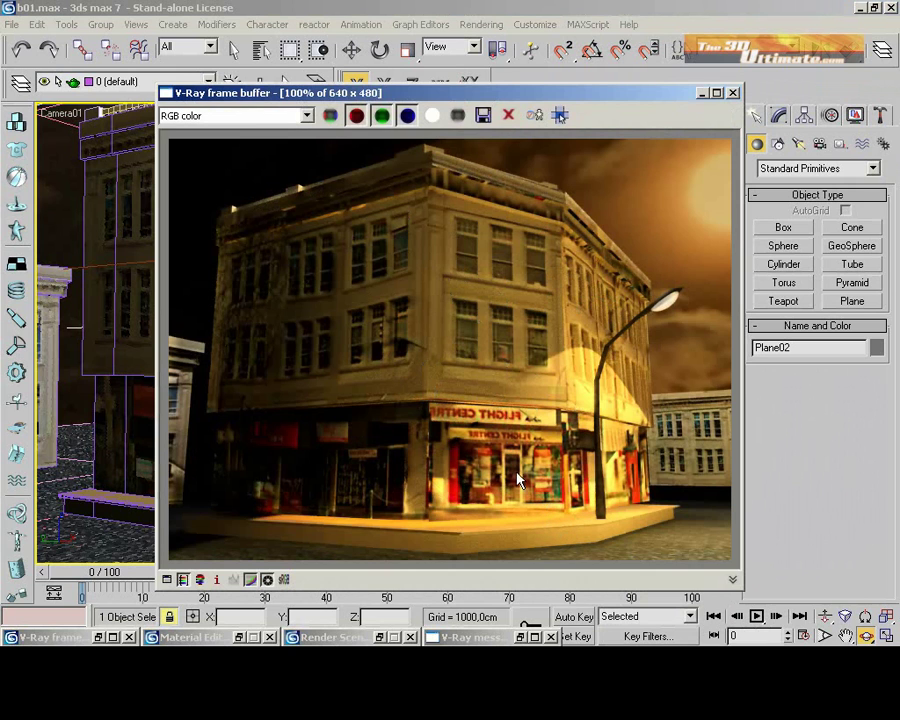
click(702, 93)
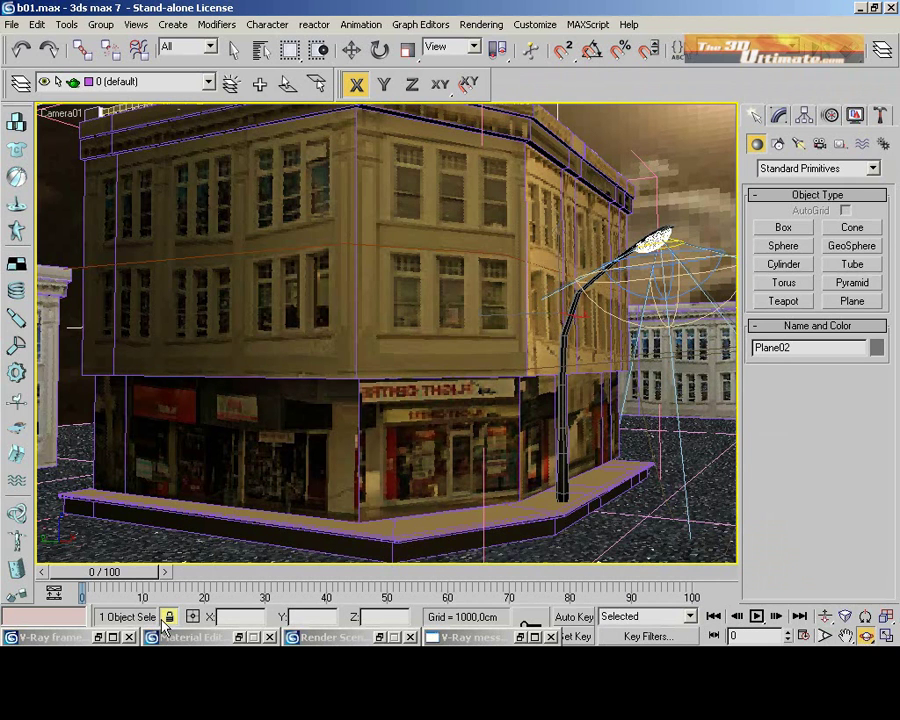
- Unlock the selection, maximize the Front view and select the spherical V-Ray light above the building
key(space)
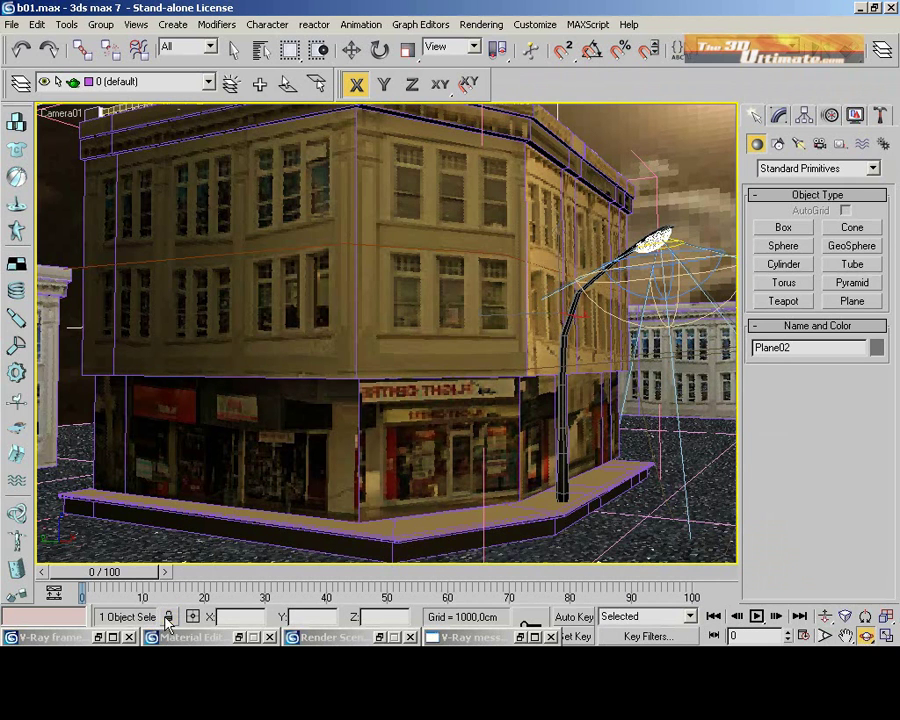
click(884, 637)
click(572, 263)
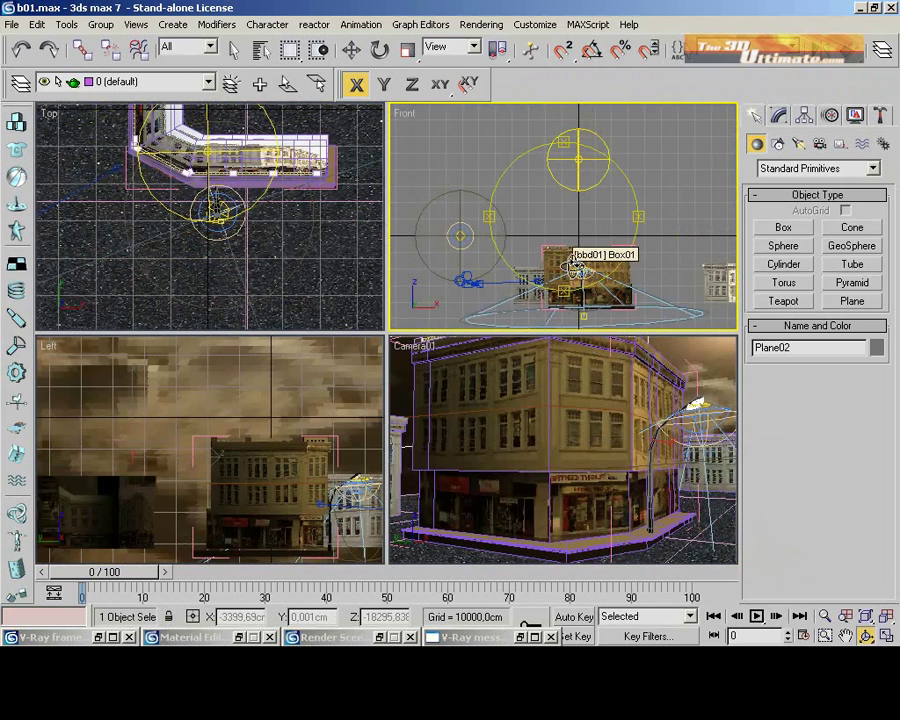
click(884, 637)
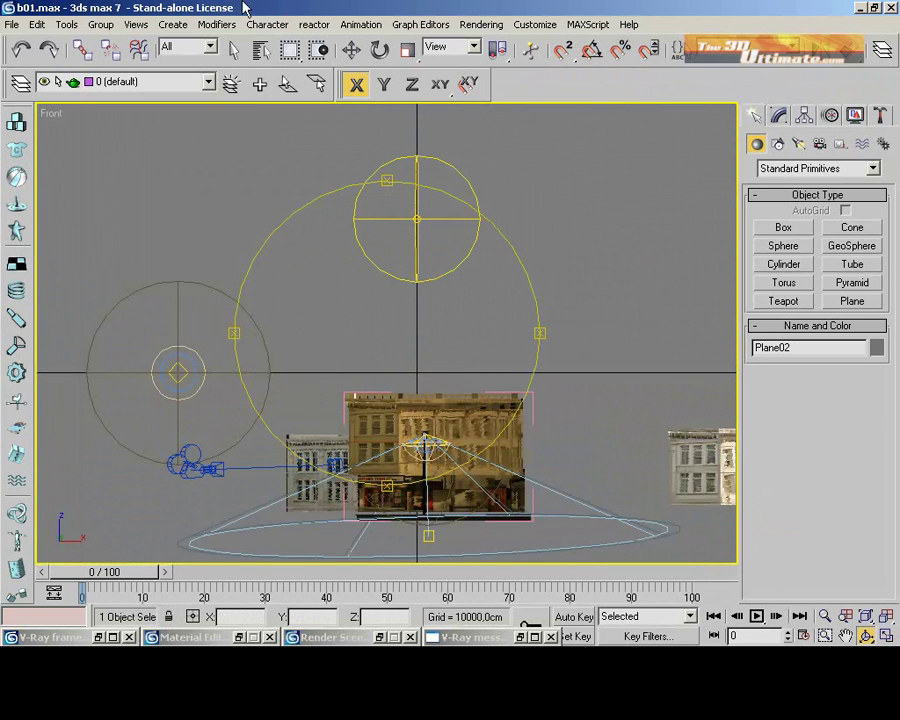
click(524, 271)
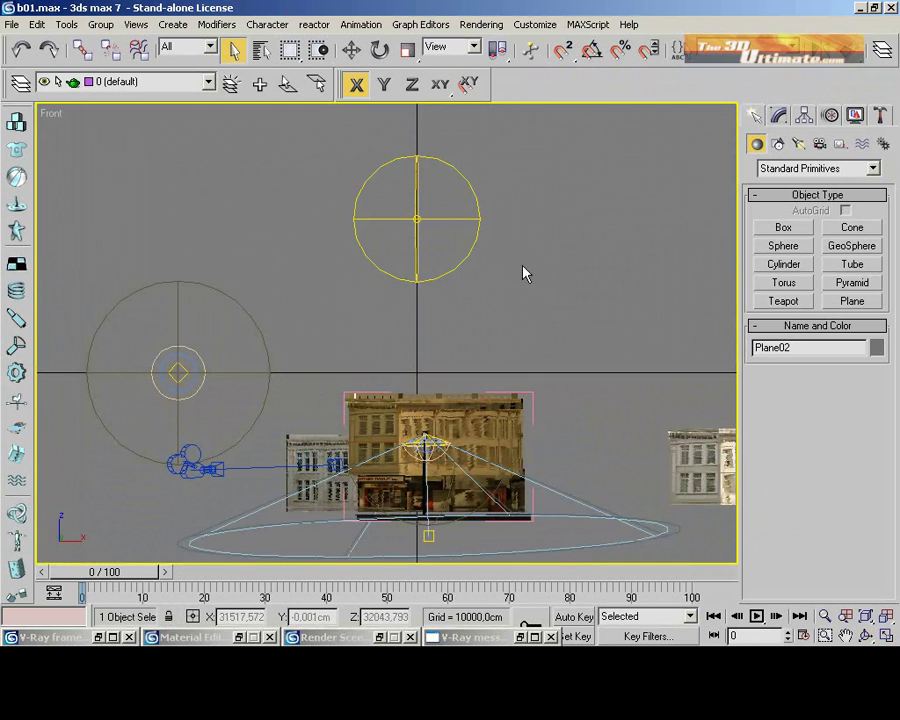
click(413, 213)
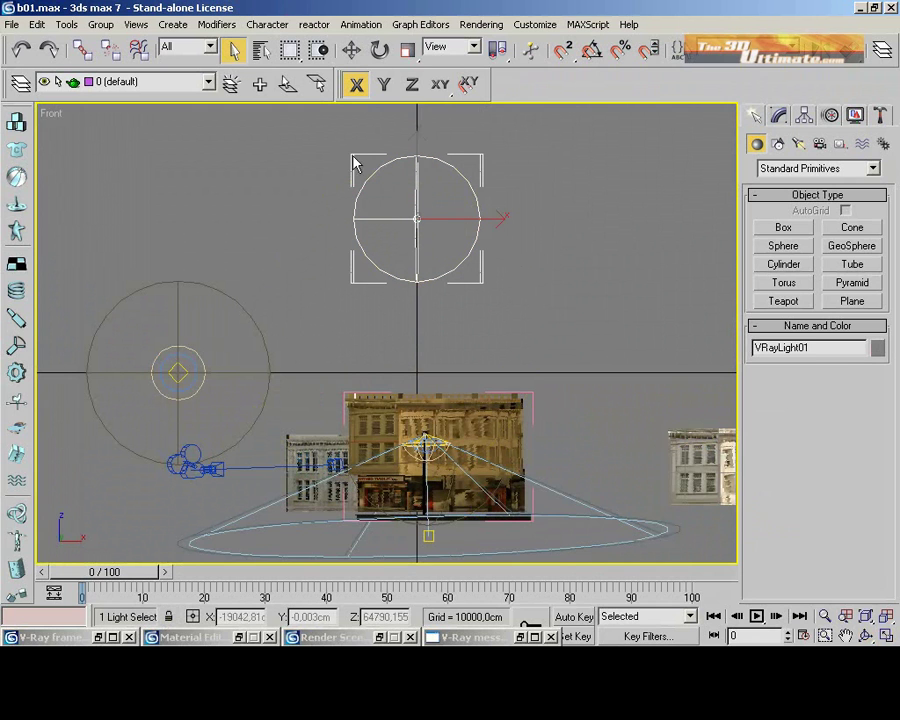
- Review the V-Ray light's name and its type, multiplier, radius, visibility options and sampling settings, keeping the type as Sphere
drag(828, 345, 760, 346)
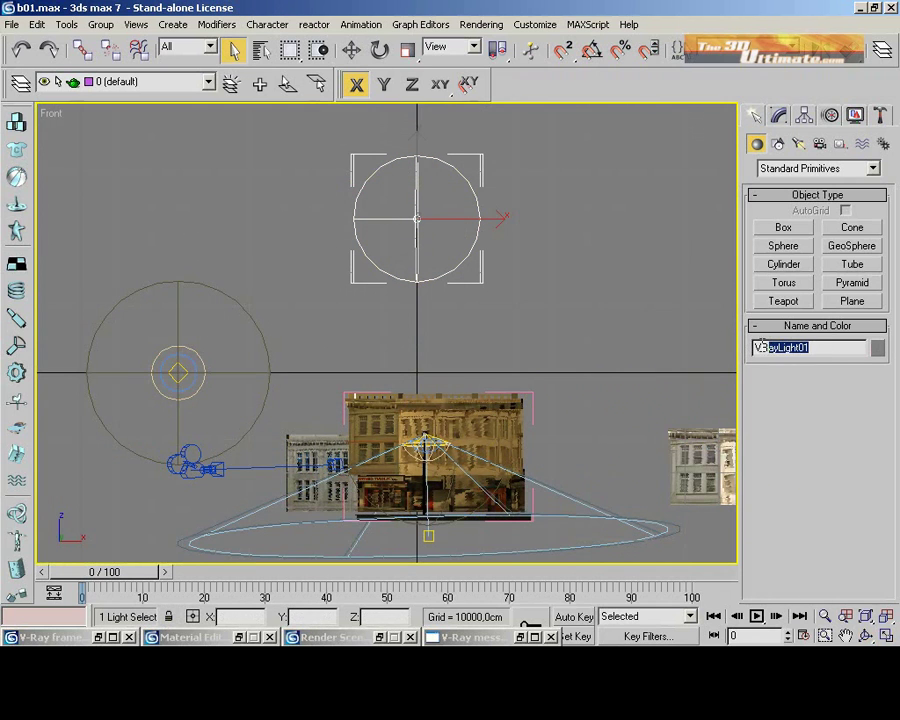
click(777, 116)
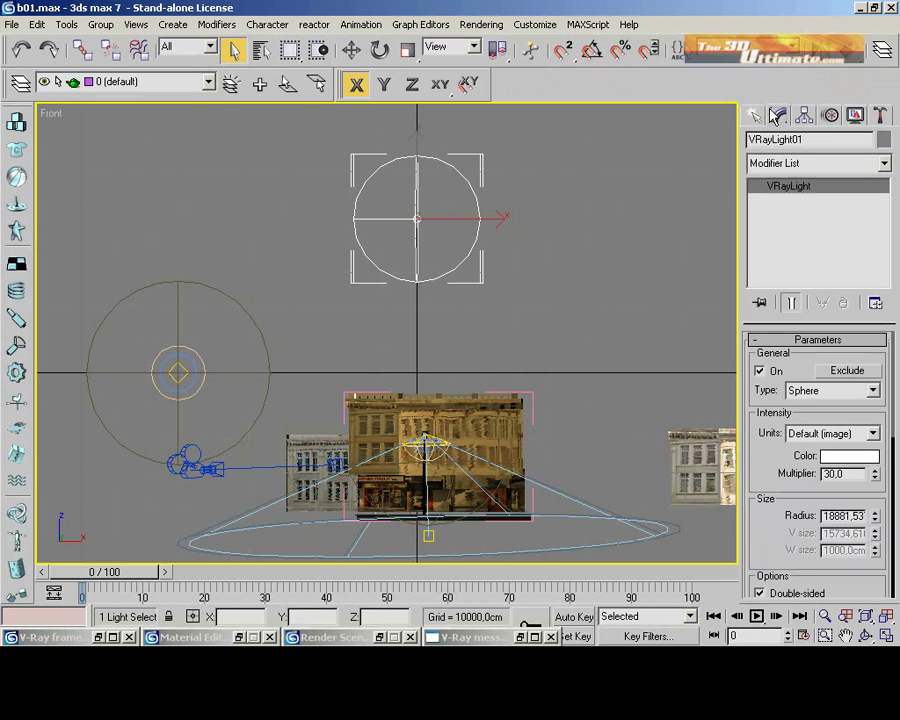
click(802, 391)
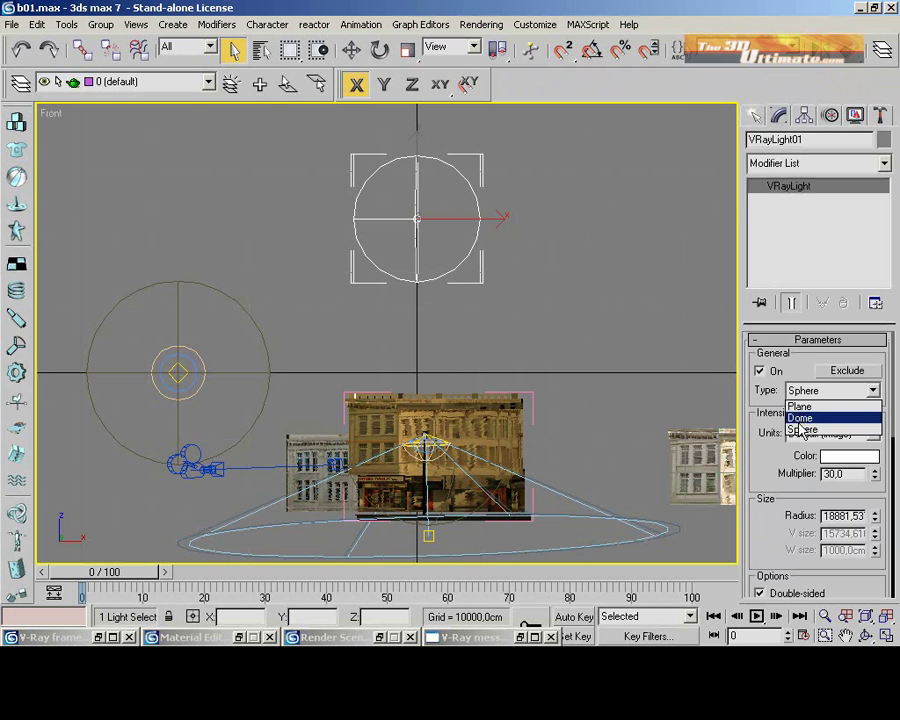
click(801, 430)
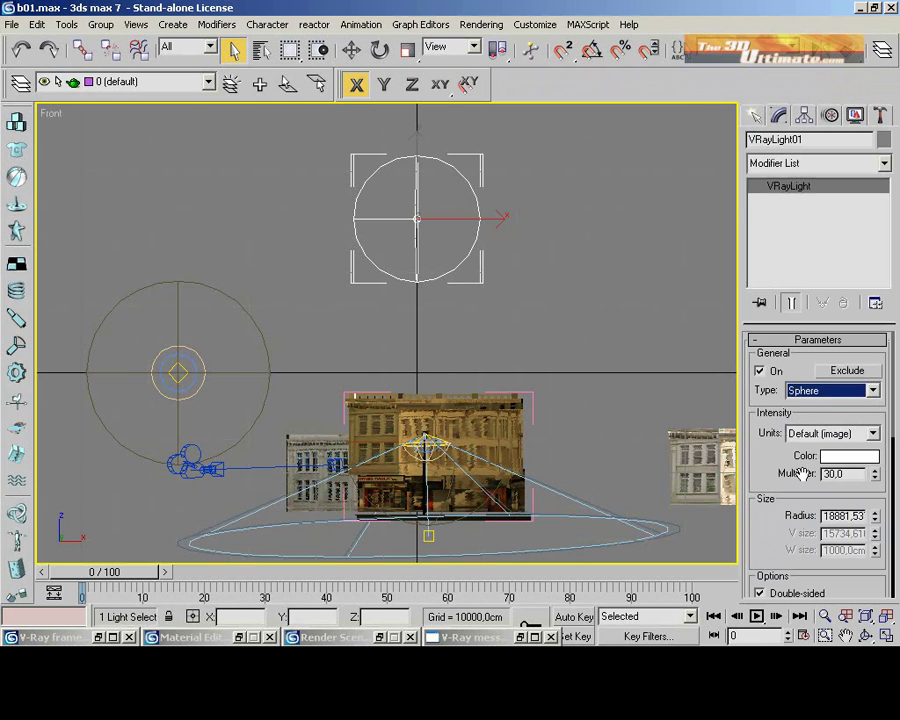
drag(786, 518, 798, 434)
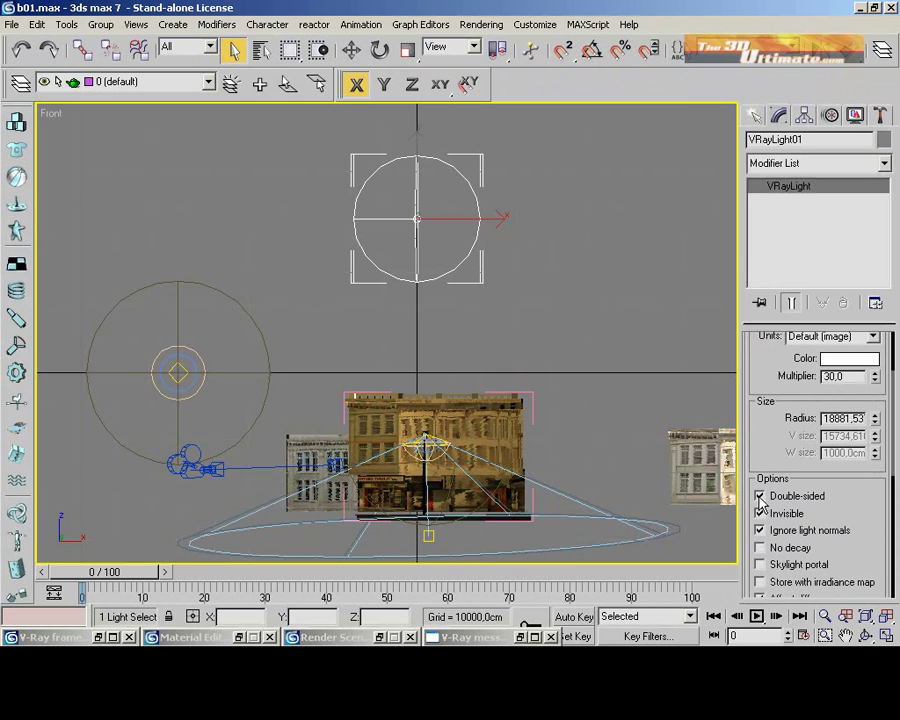
click(760, 514)
click(760, 531)
drag(805, 470, 783, 286)
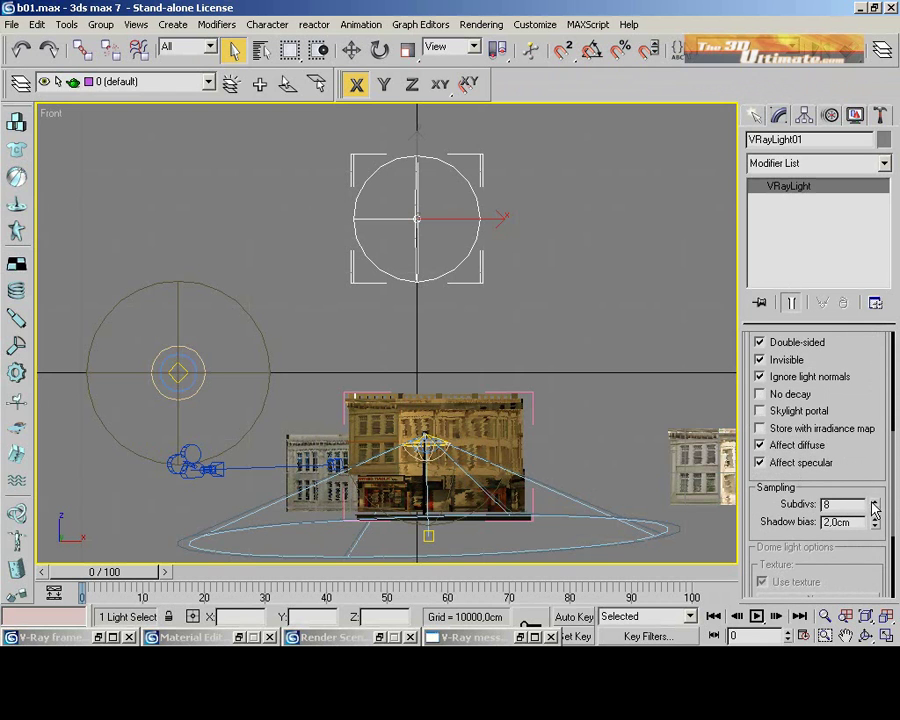
drag(876, 508, 866, 488)
drag(859, 372, 857, 516)
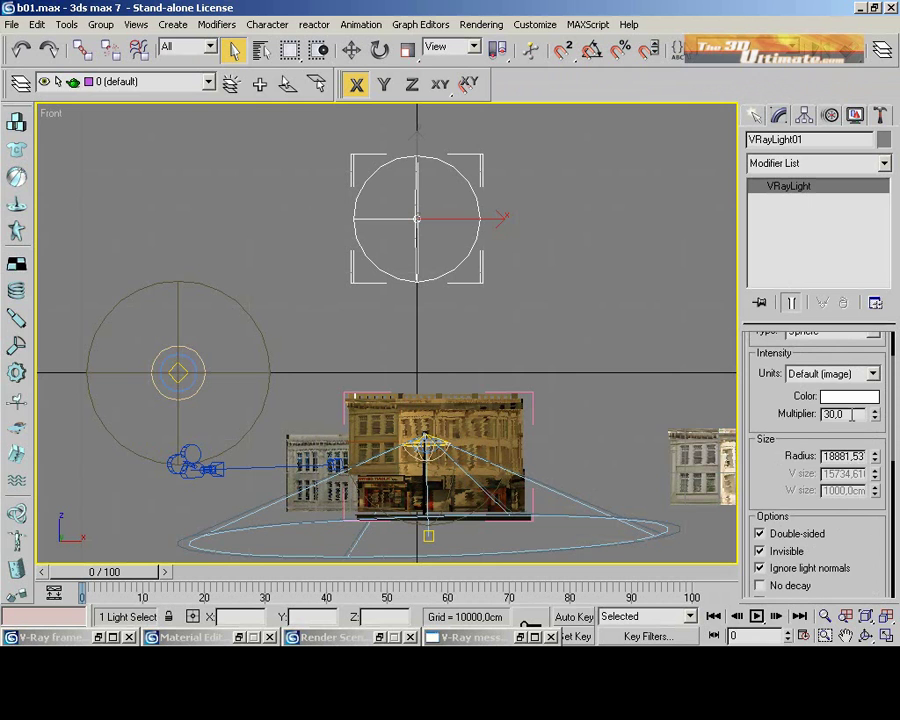
drag(765, 374, 763, 494)
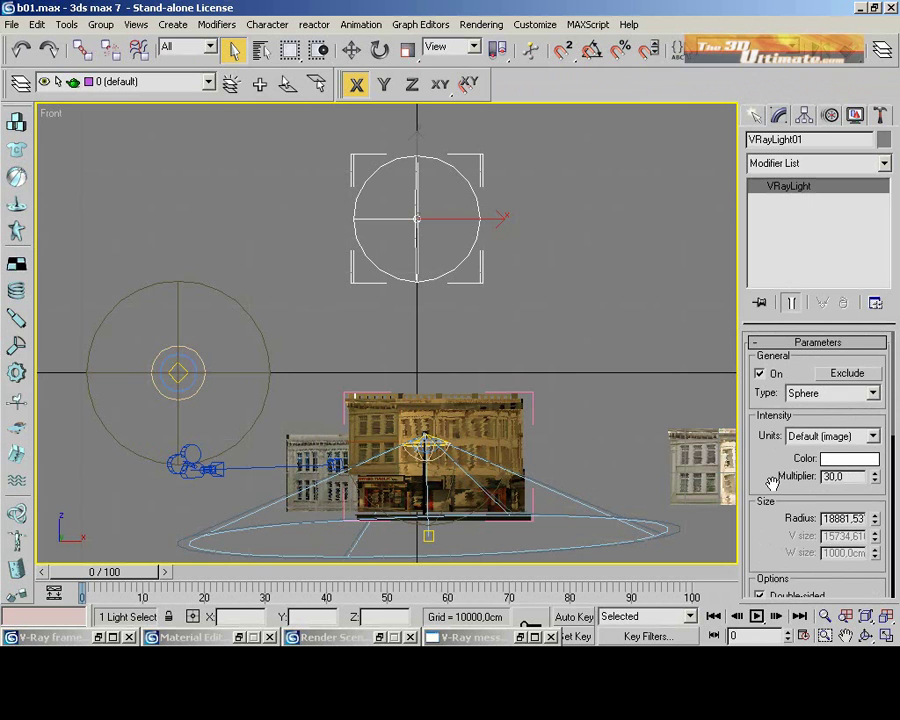
- Show the V-Ray light creation tools and check the available light categories
click(757, 117)
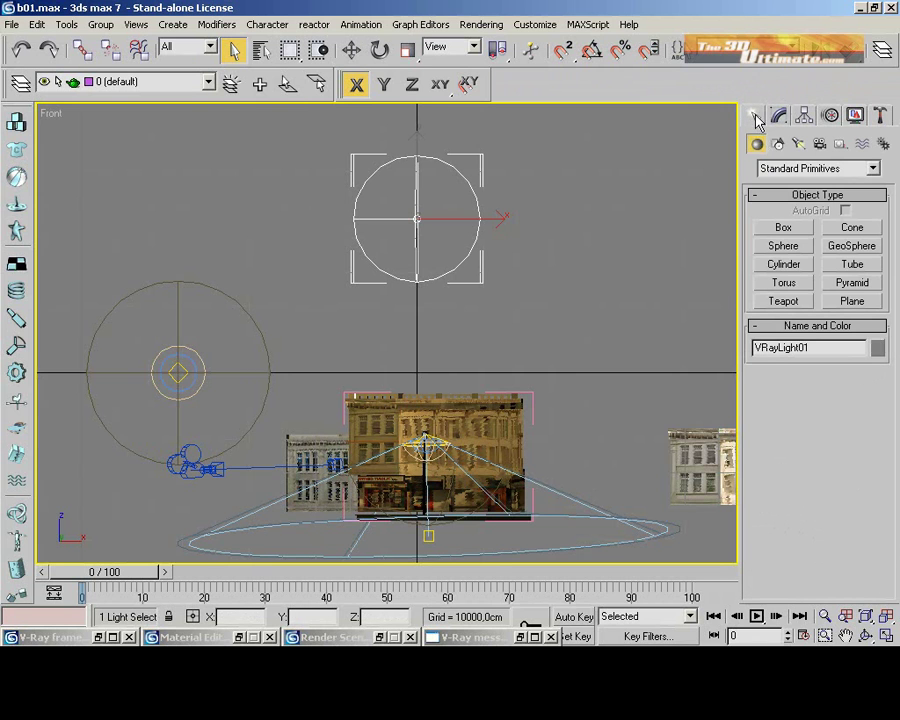
click(800, 145)
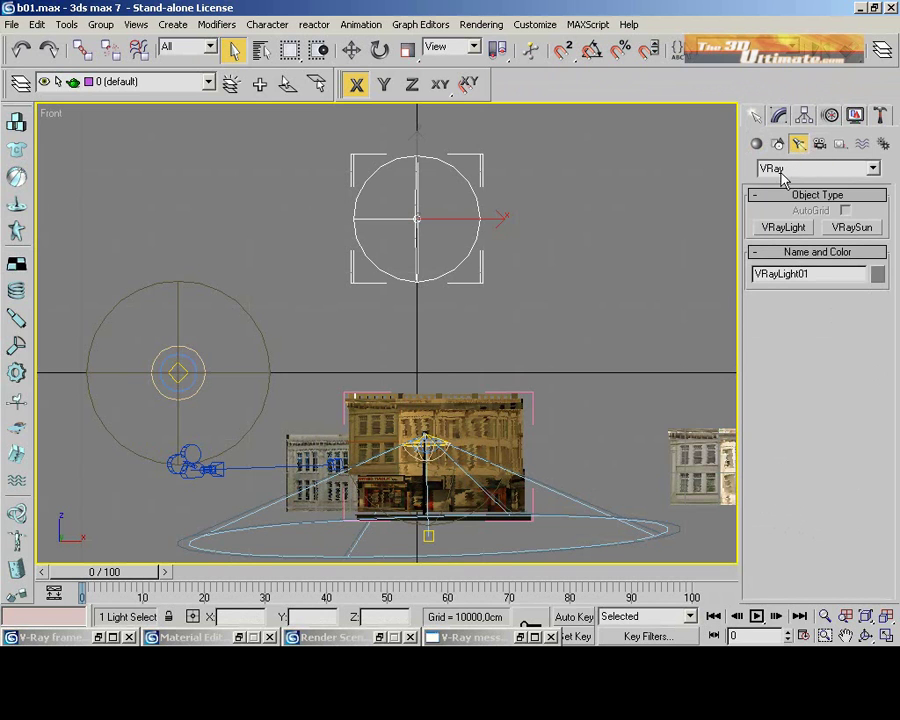
click(783, 170)
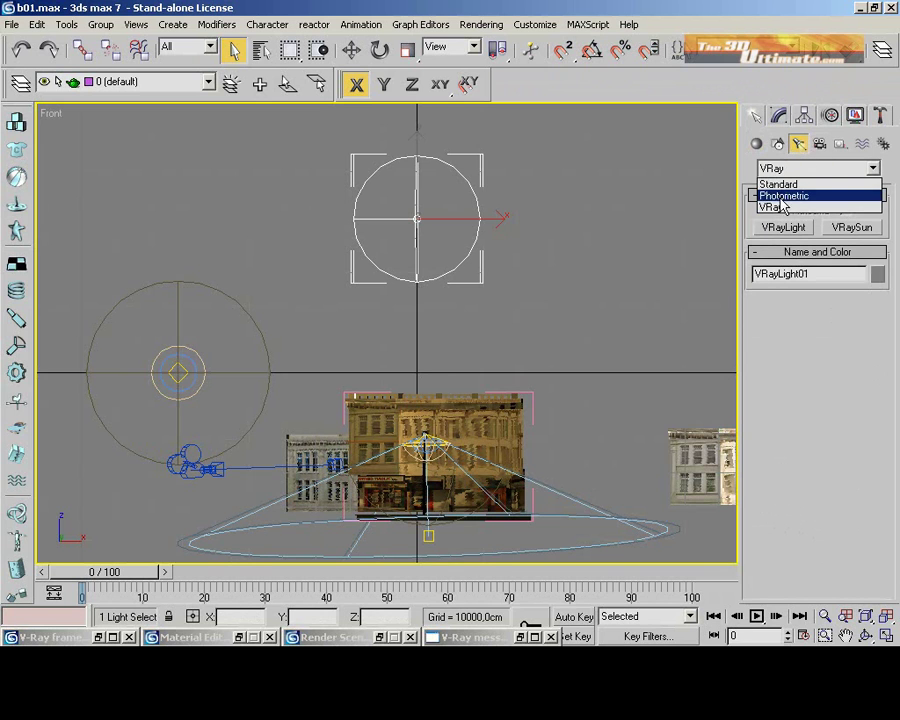
click(786, 292)
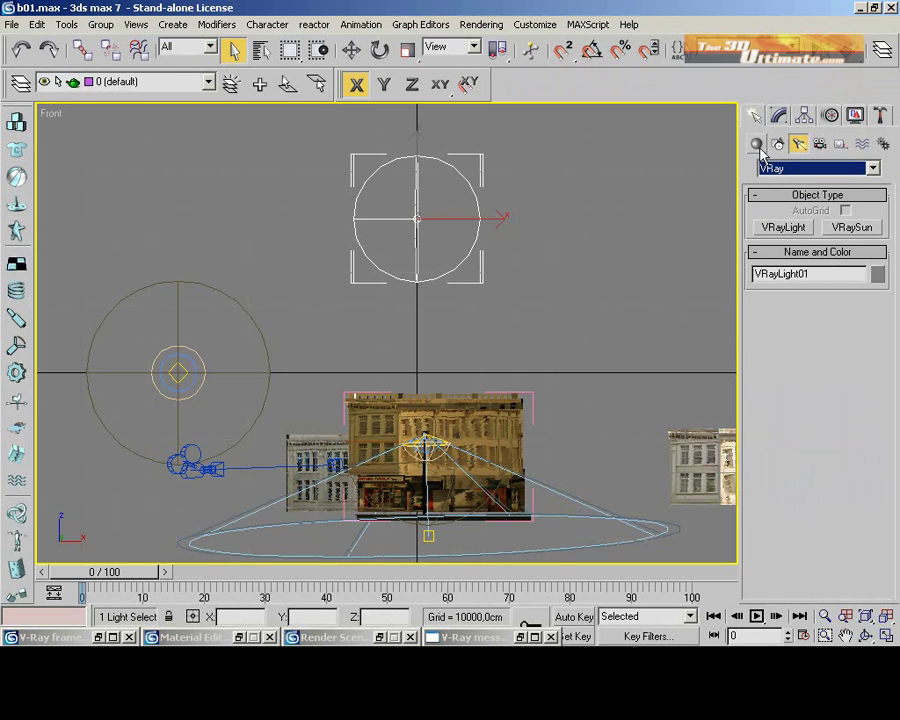
- Select the omni light above the camera, show the Standard light types, and review its shadow, intensity and attenuation settings
click(180, 371)
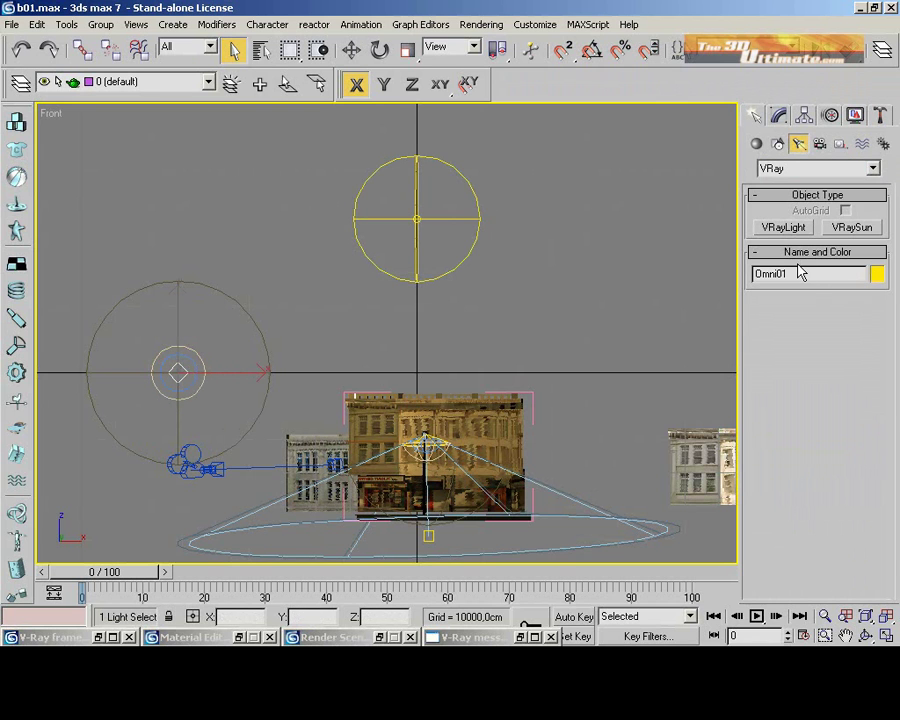
click(765, 168)
click(765, 182)
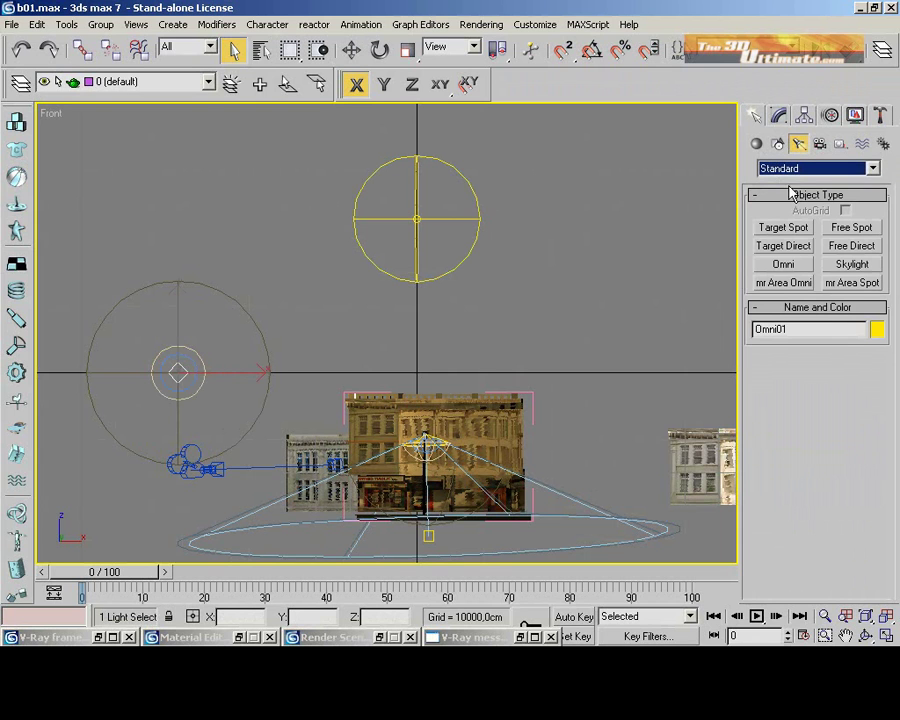
click(781, 117)
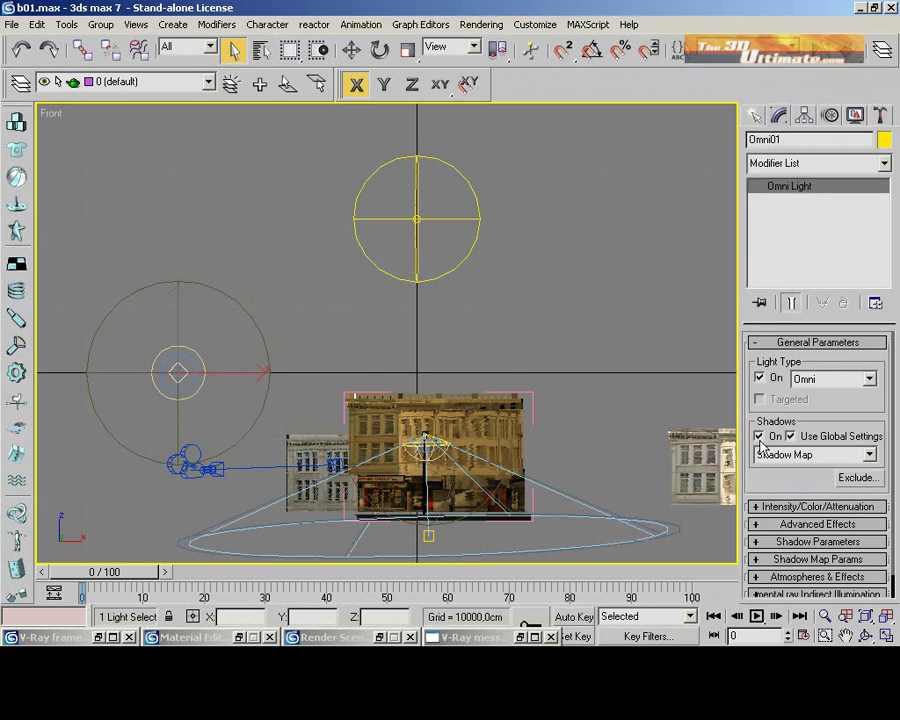
click(768, 506)
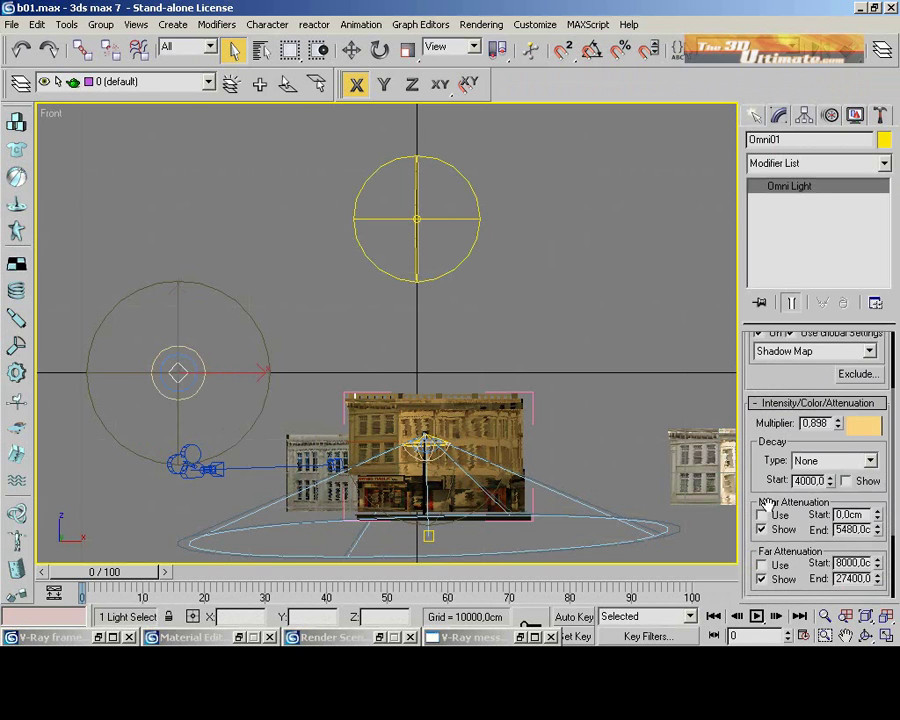
drag(771, 433, 764, 418)
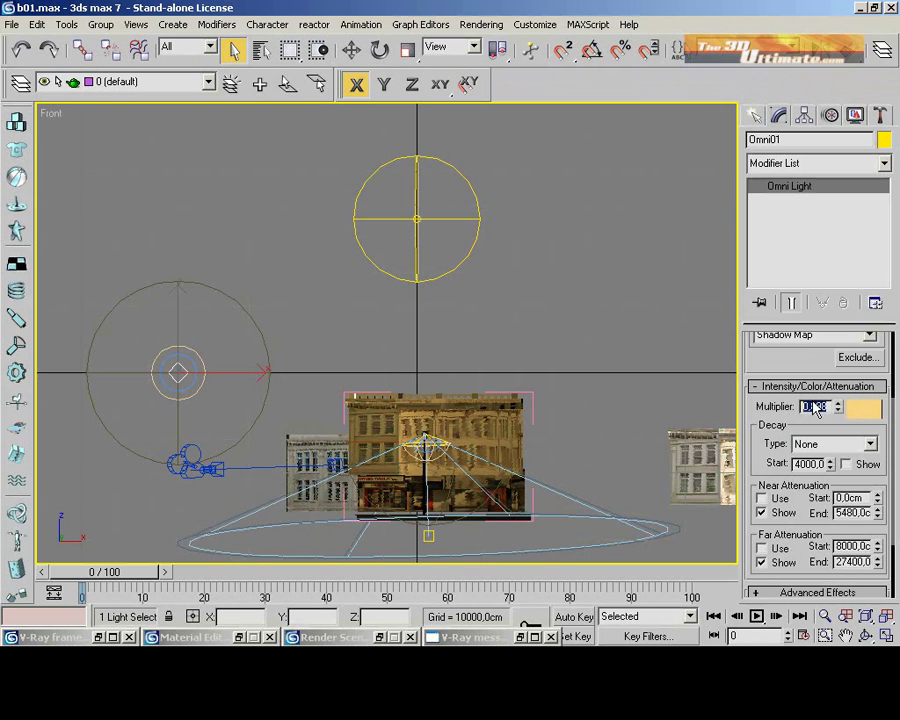
- Open the omni light's color and check its red, green and blue values
click(874, 414)
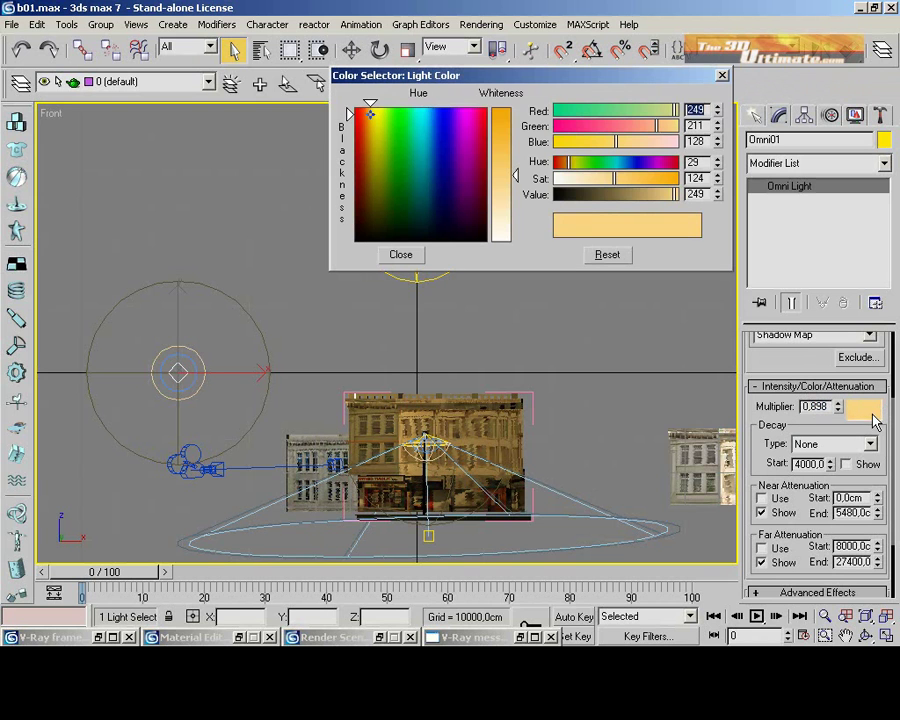
click(708, 112)
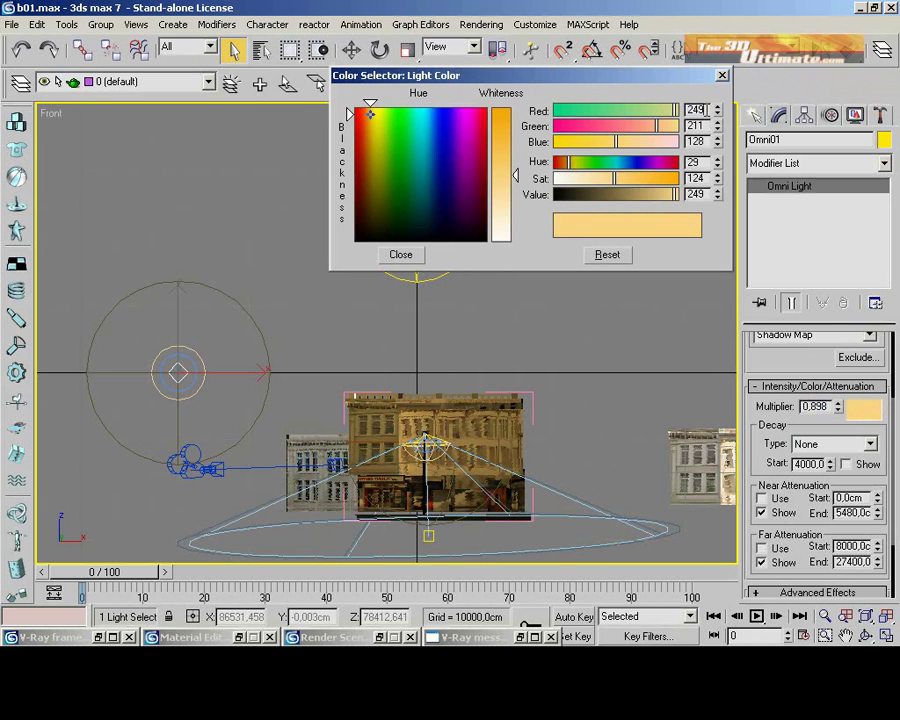
double_click(703, 110)
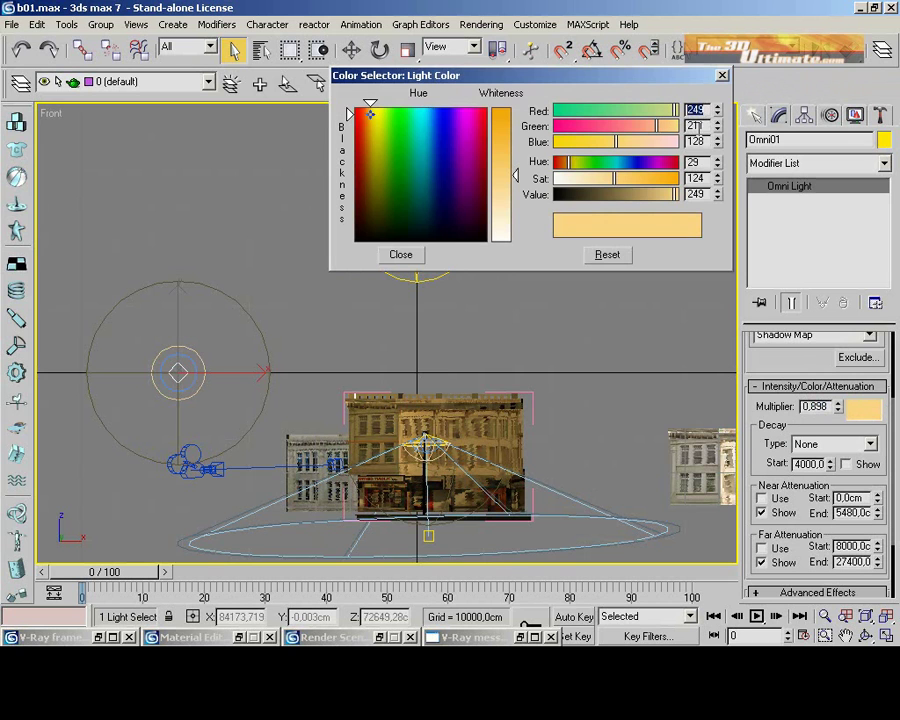
double_click(698, 126)
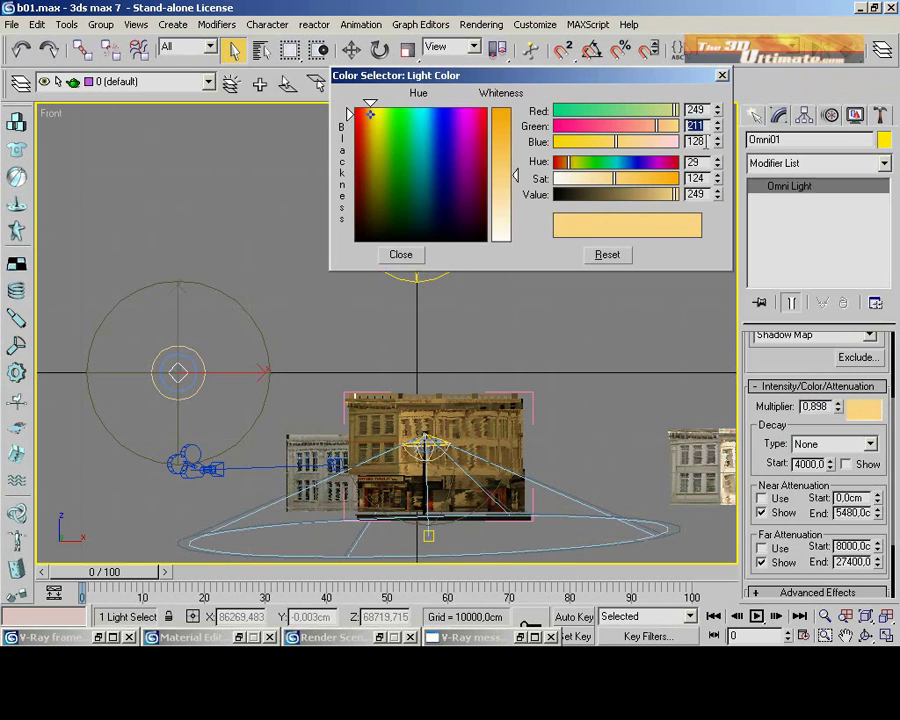
double_click(700, 141)
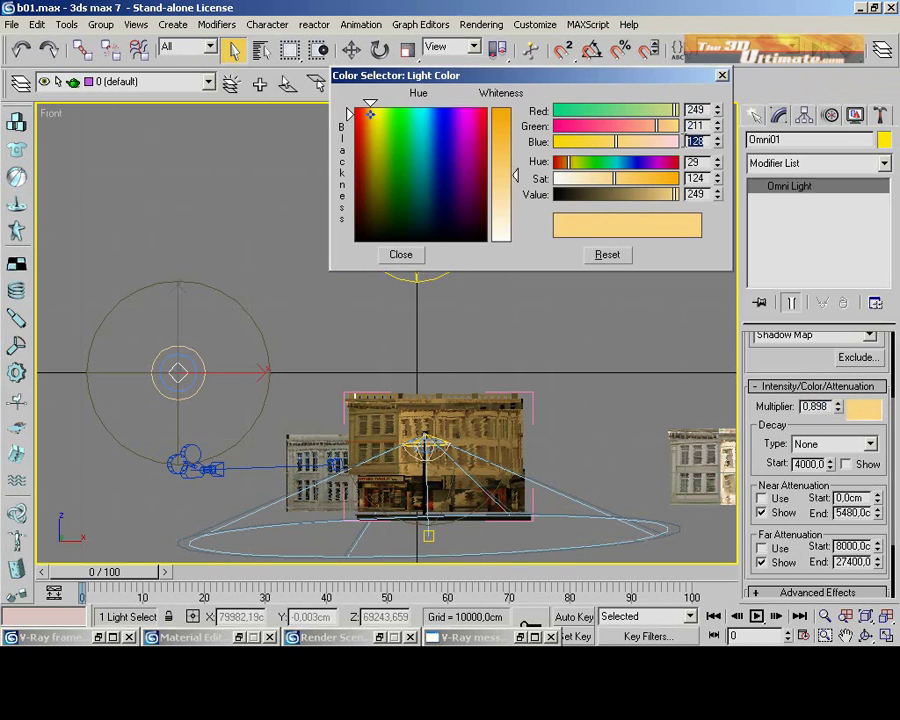
- Select the street lamp's target spotlight and review its light type, shadow, intensity and attenuation settings
click(722, 77)
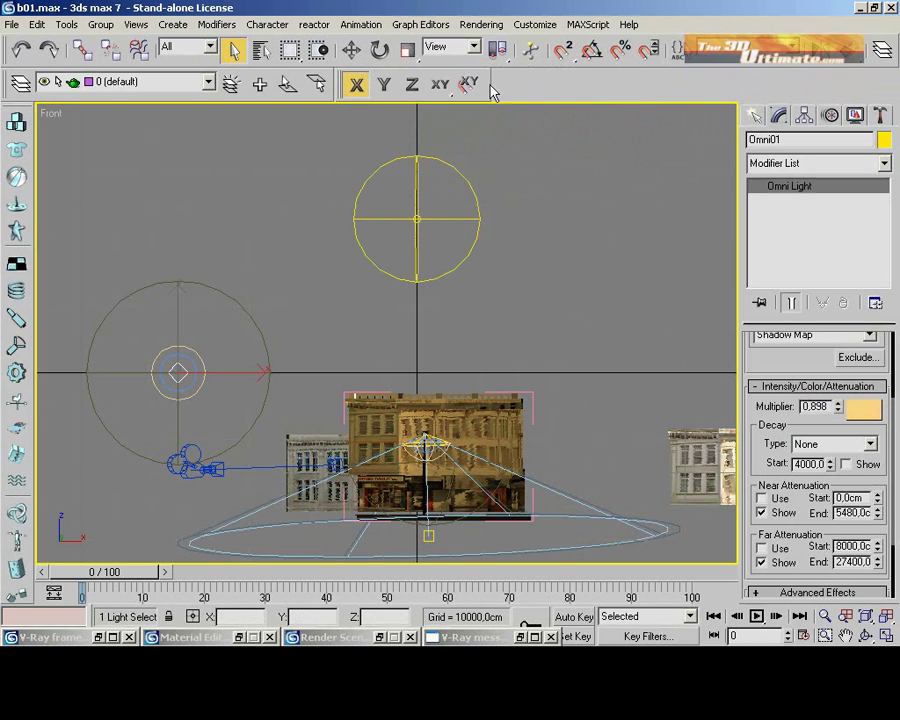
click(426, 450)
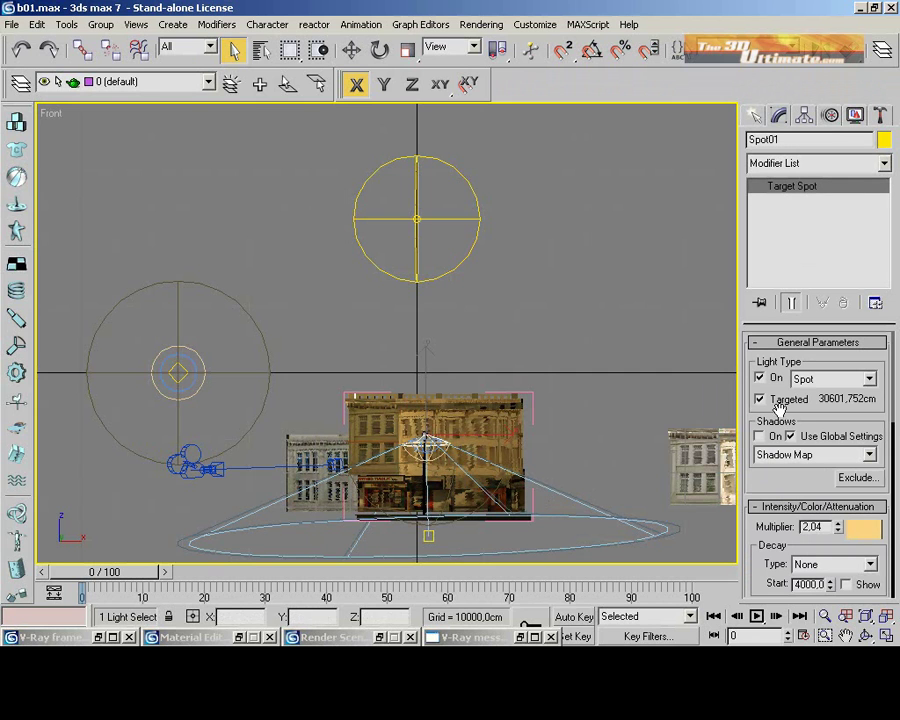
click(755, 116)
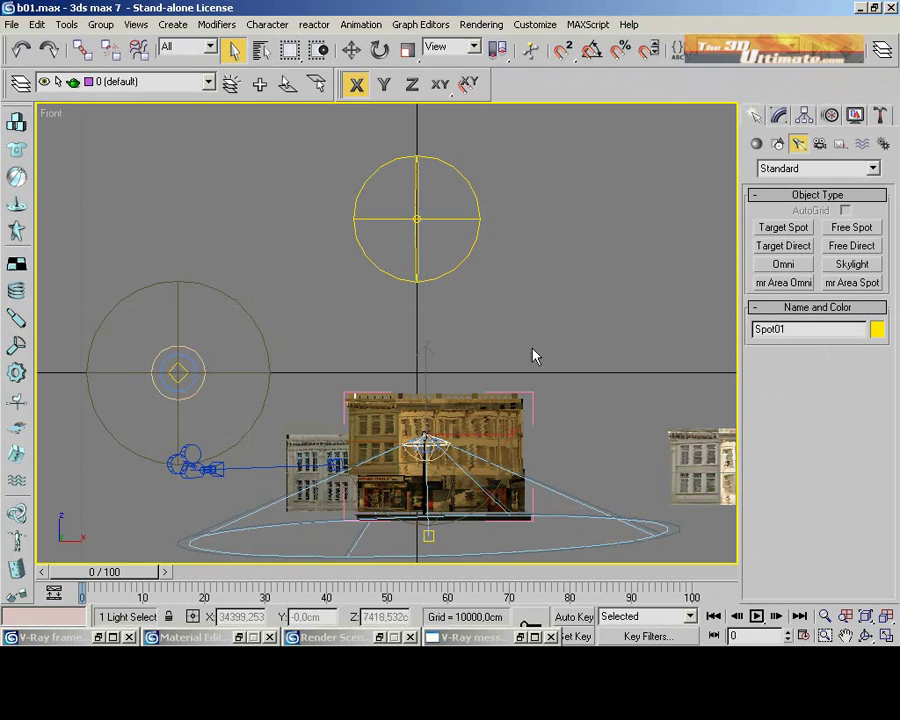
click(780, 117)
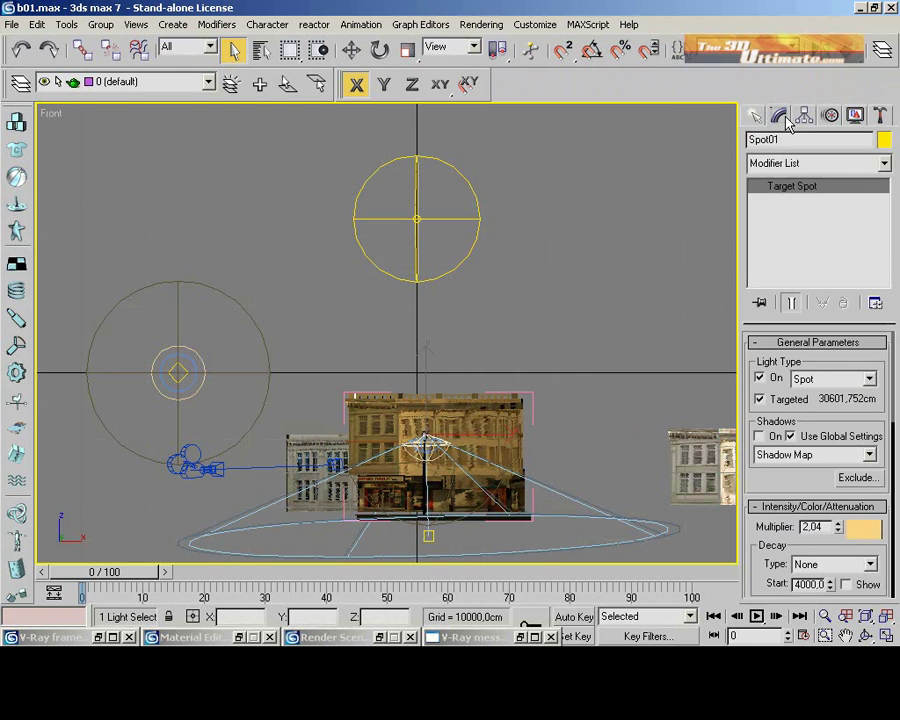
click(760, 436)
drag(757, 532, 760, 392)
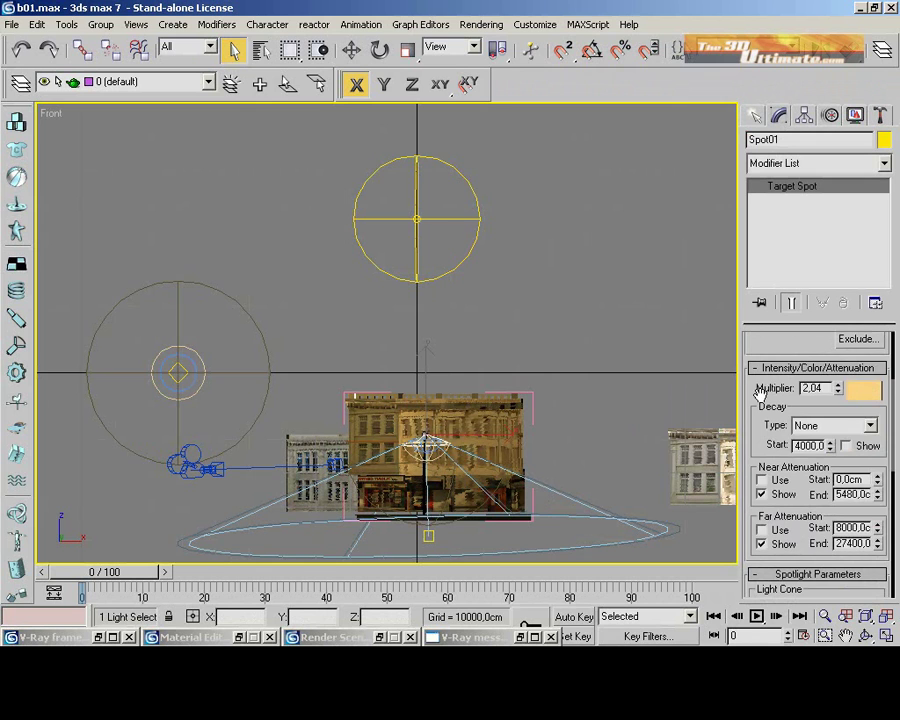
- Check the spotlight's red, green and blue color values and its light cone hotspot and falloff settings
click(864, 391)
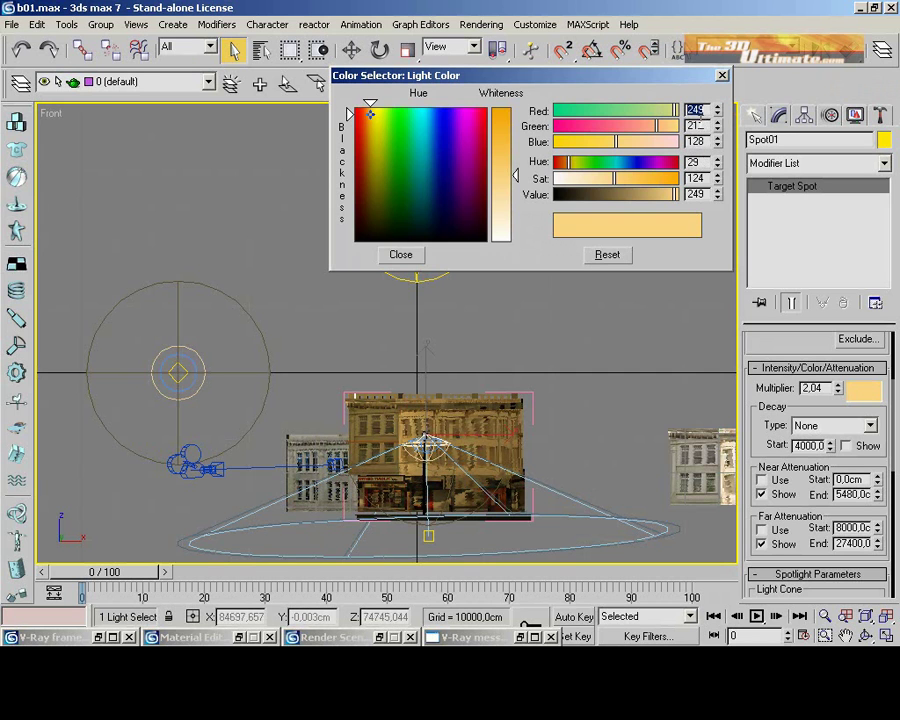
click(416, 254)
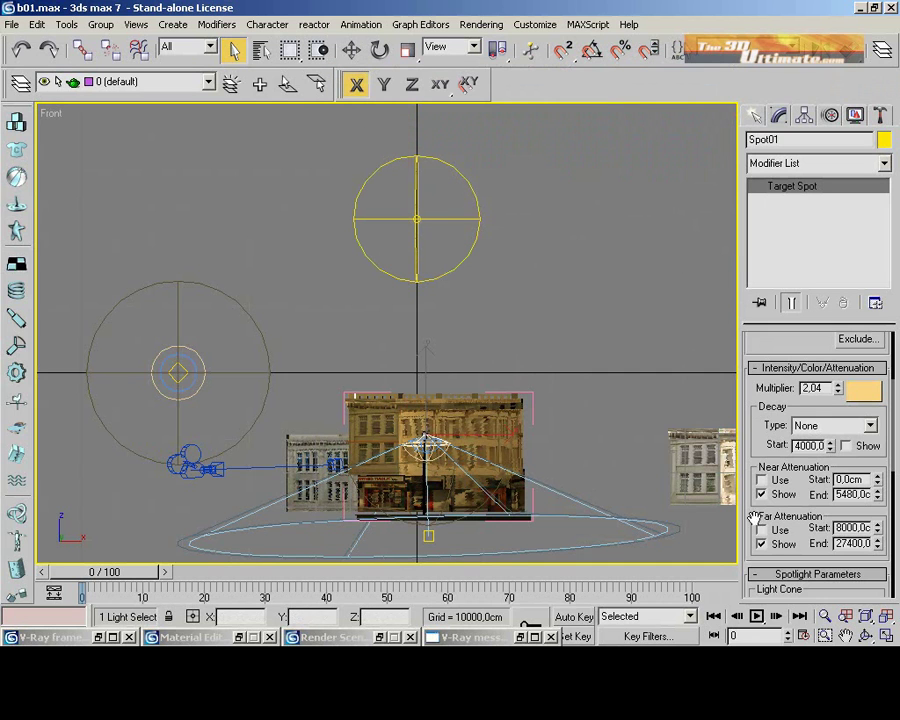
drag(757, 518, 768, 377)
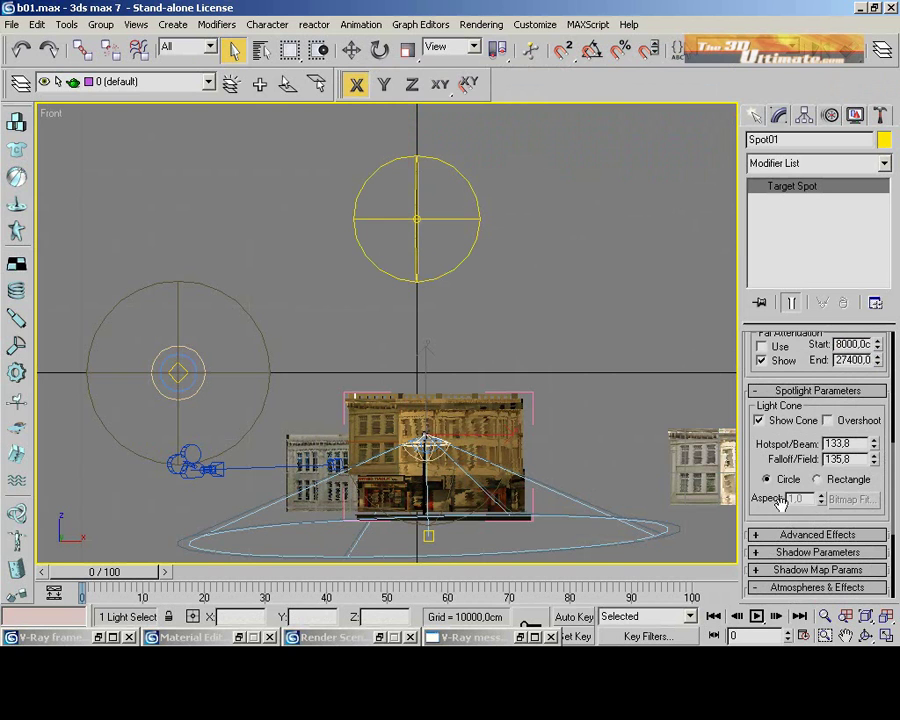
drag(762, 462, 762, 416)
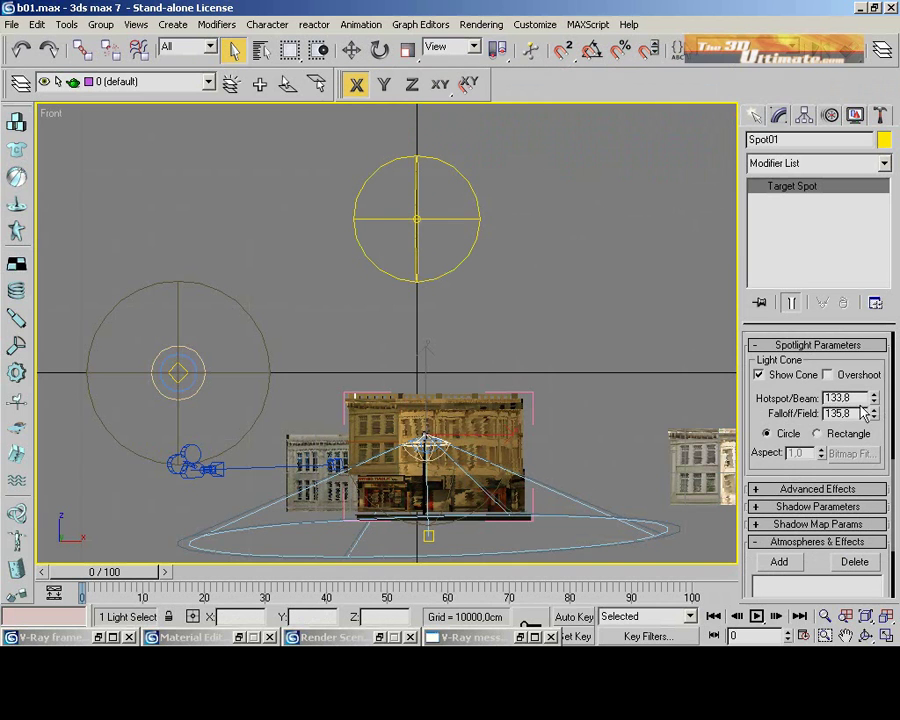
drag(806, 383, 806, 434)
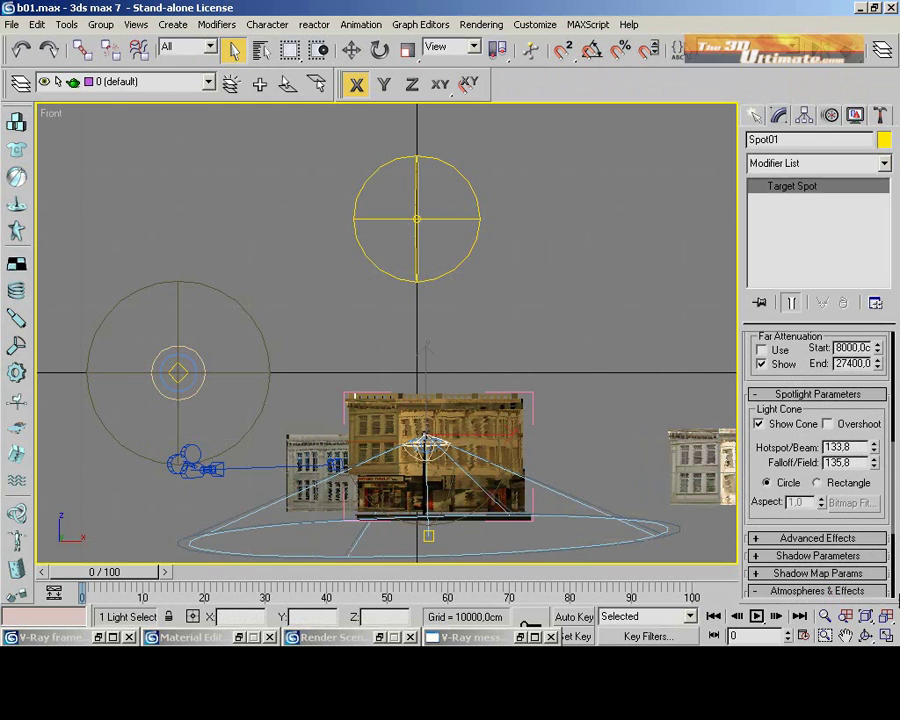
- Show the Top view full size with its grid hidden and frame the corner building with its lights and camera
click(885, 637)
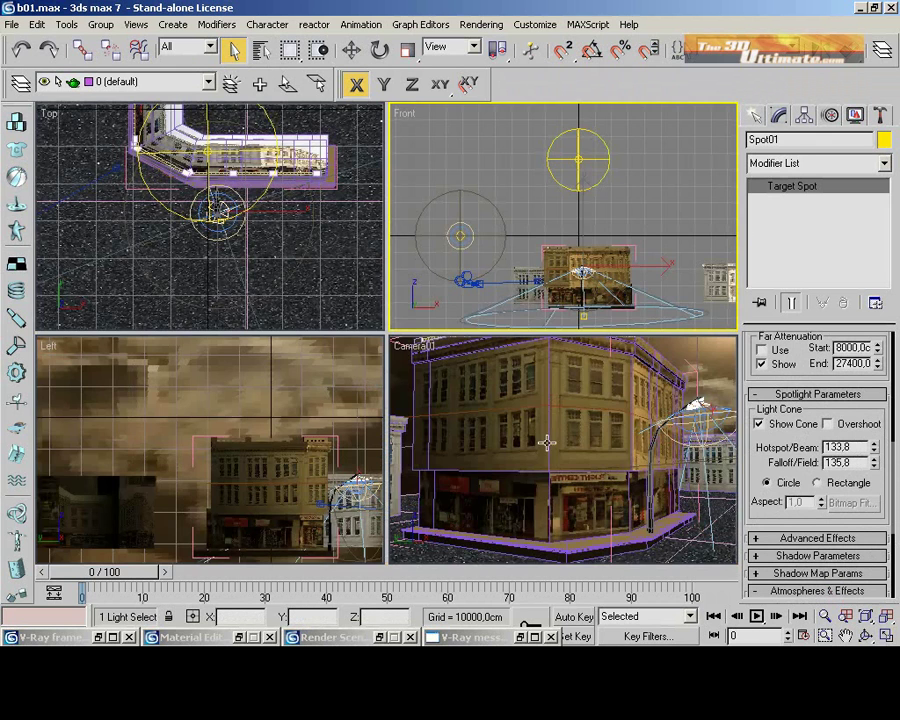
right_click(603, 482)
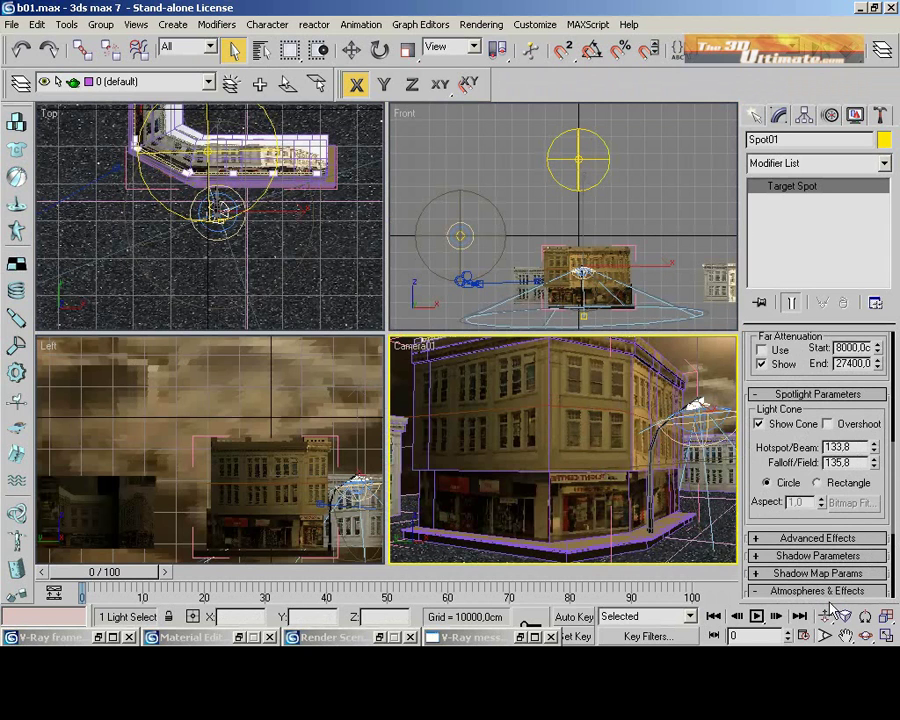
right_click(344, 286)
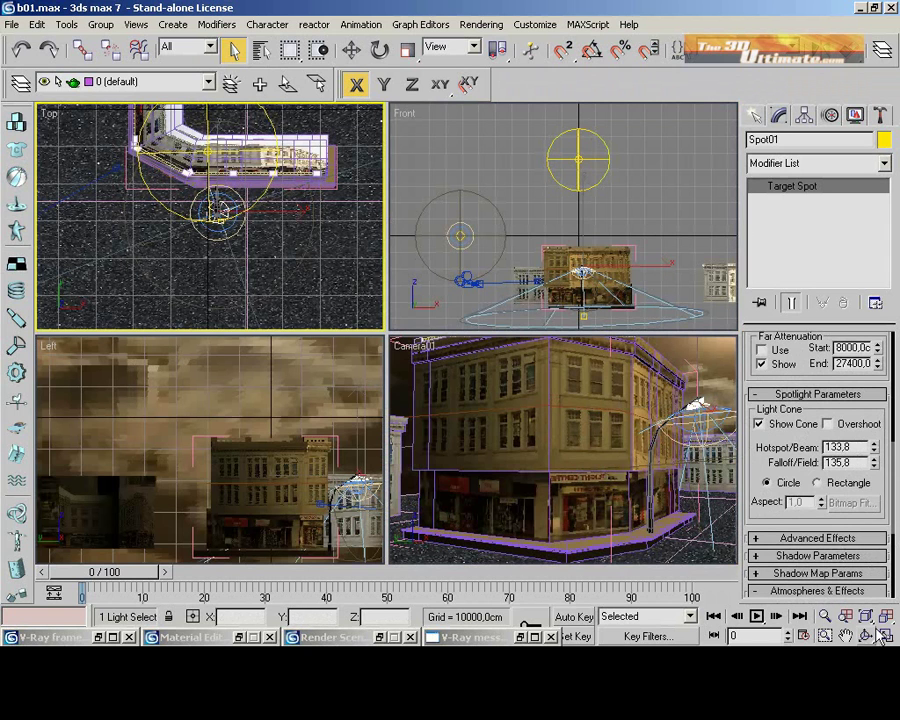
click(885, 637)
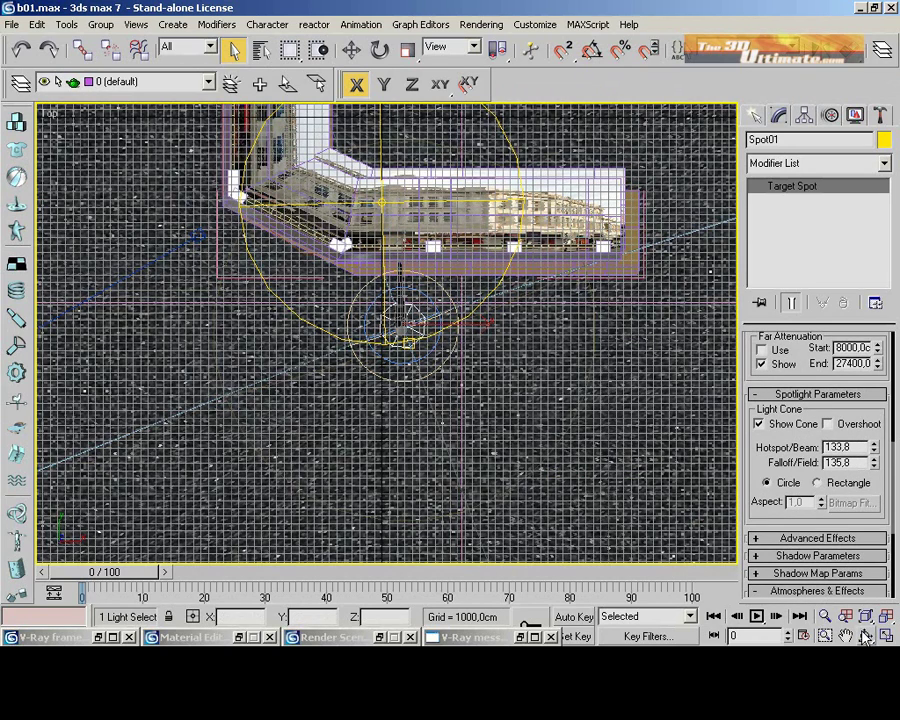
key(g)
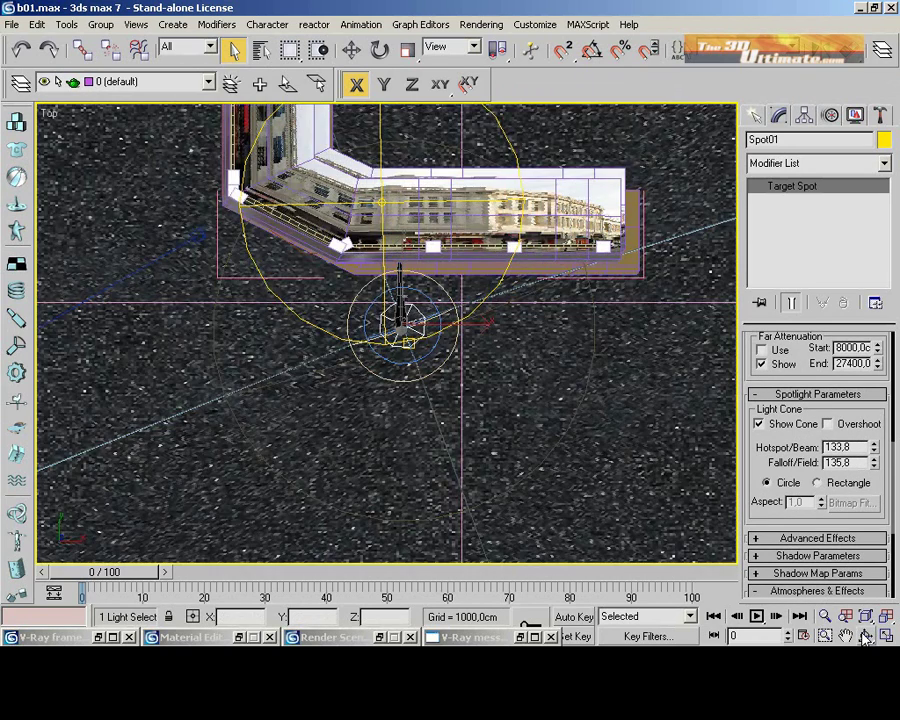
click(846, 636)
drag(358, 222, 440, 400)
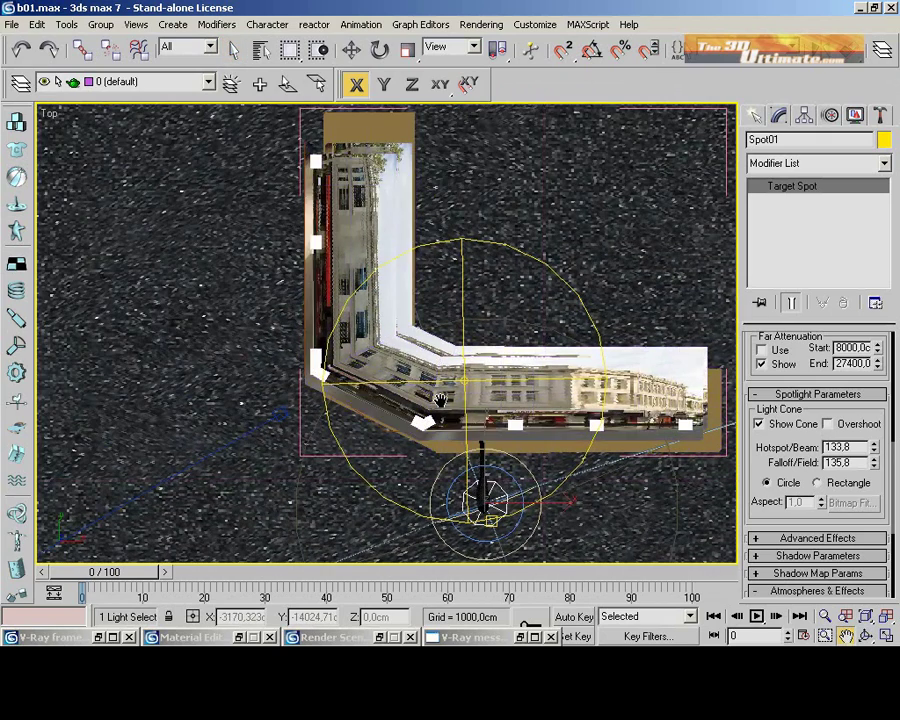
scroll(440, 400, down, 3)
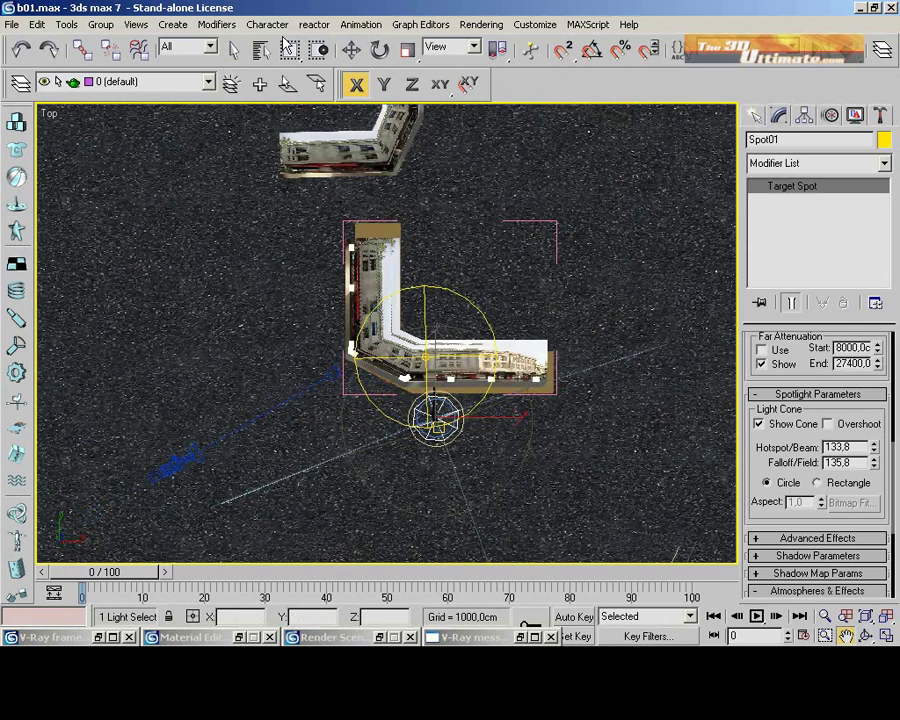
- Select the sphere V-Ray light above the building and examine how the lights and camera are placed across the scene
click(233, 49)
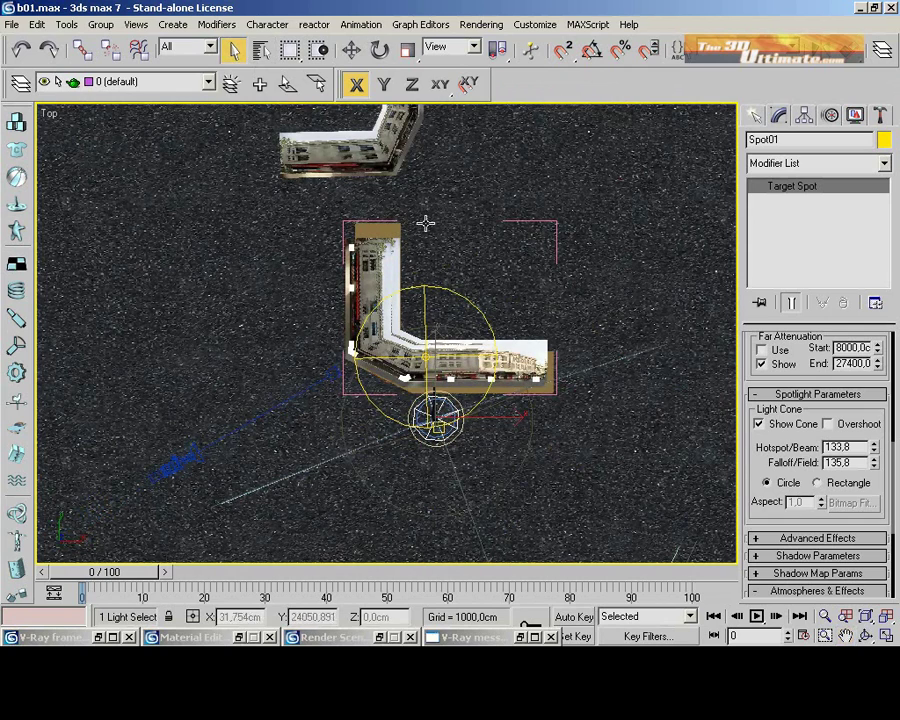
click(425, 300)
click(426, 301)
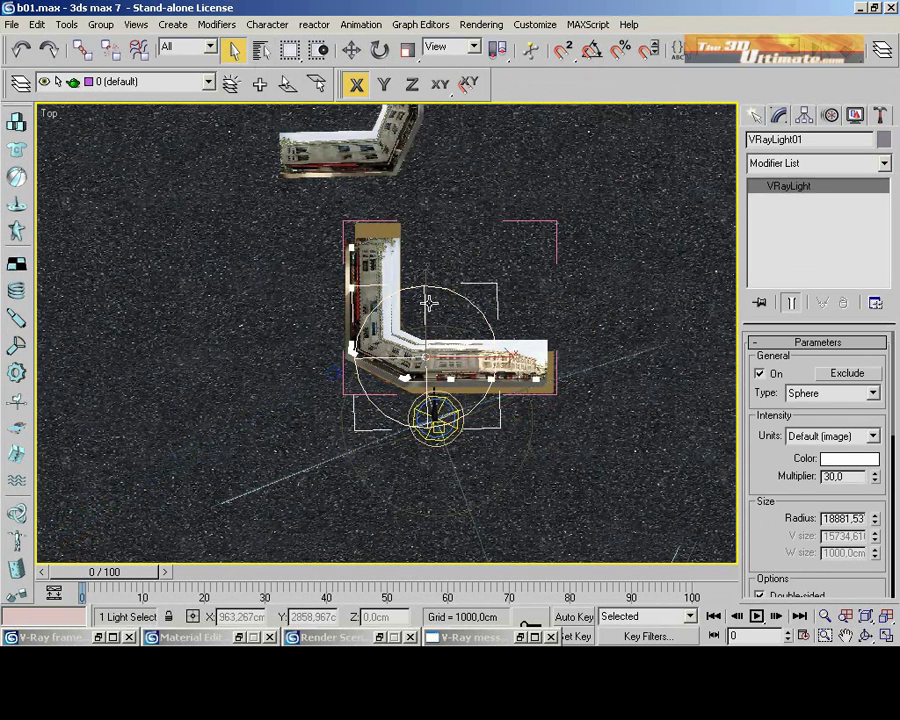
click(845, 635)
drag(331, 317, 458, 221)
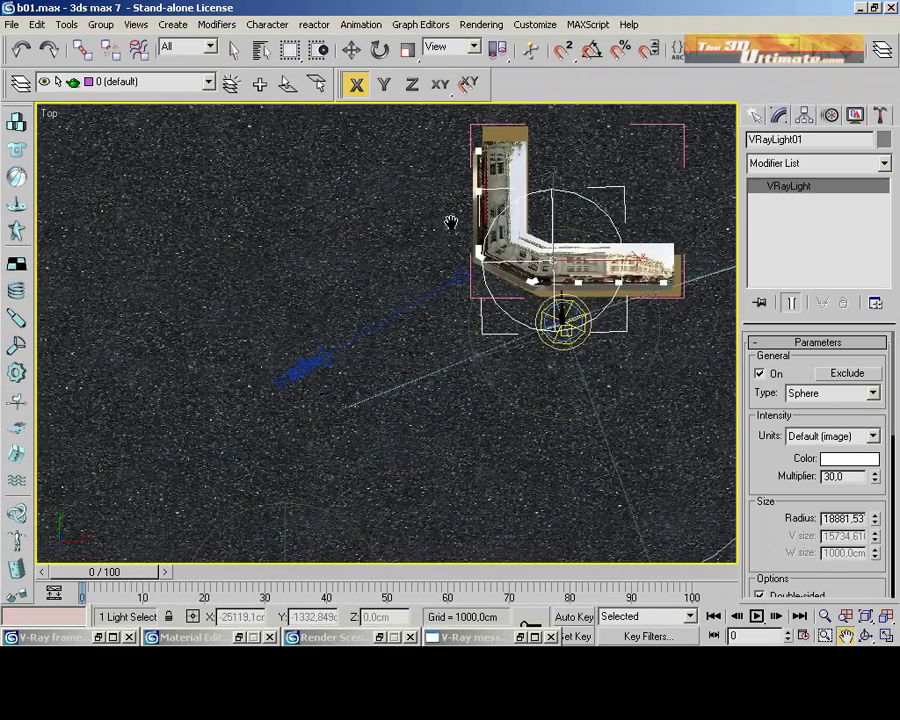
scroll(390, 335, down, 3)
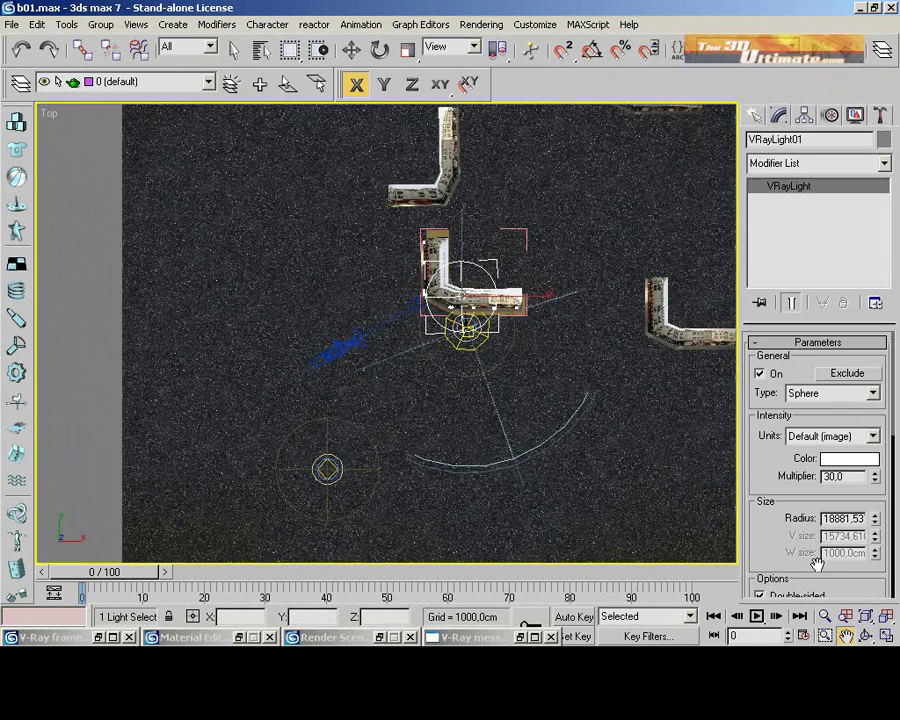
- Show the Camera01 view full size and open the V-Ray render settings
click(884, 636)
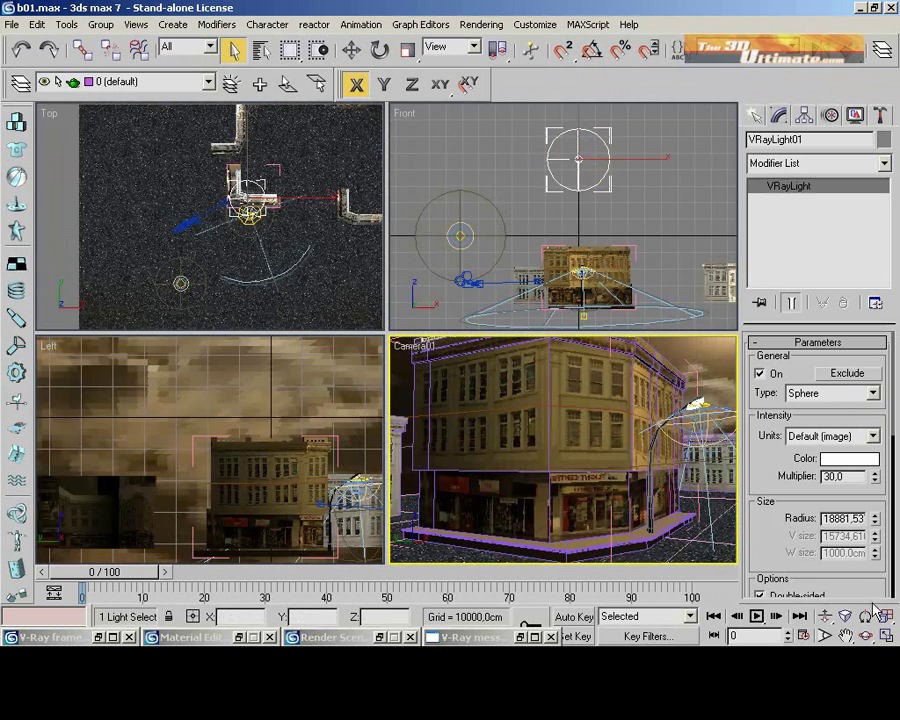
click(883, 636)
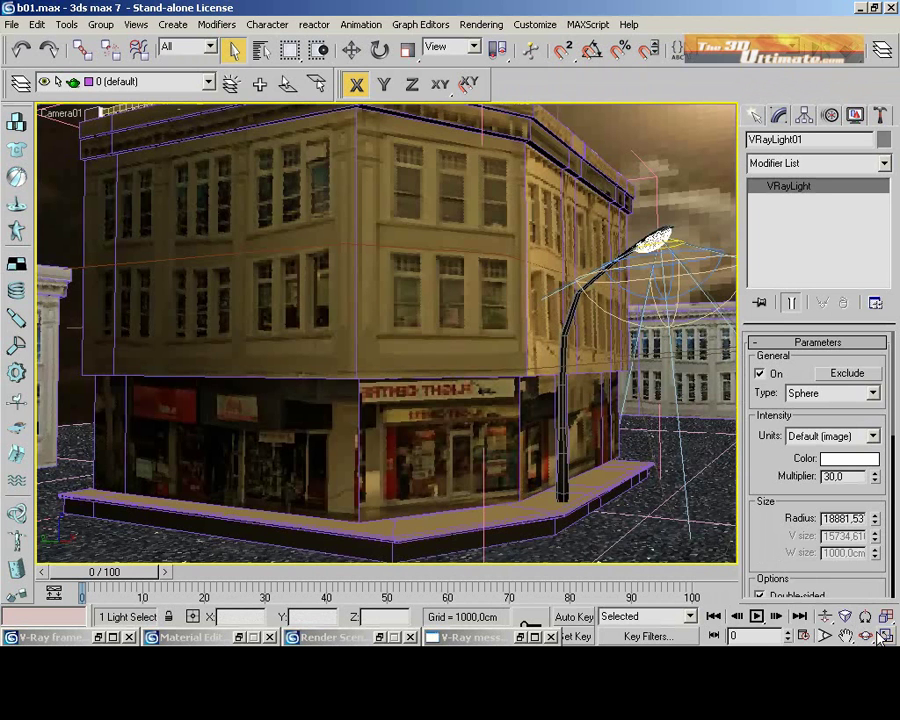
click(490, 27)
click(488, 41)
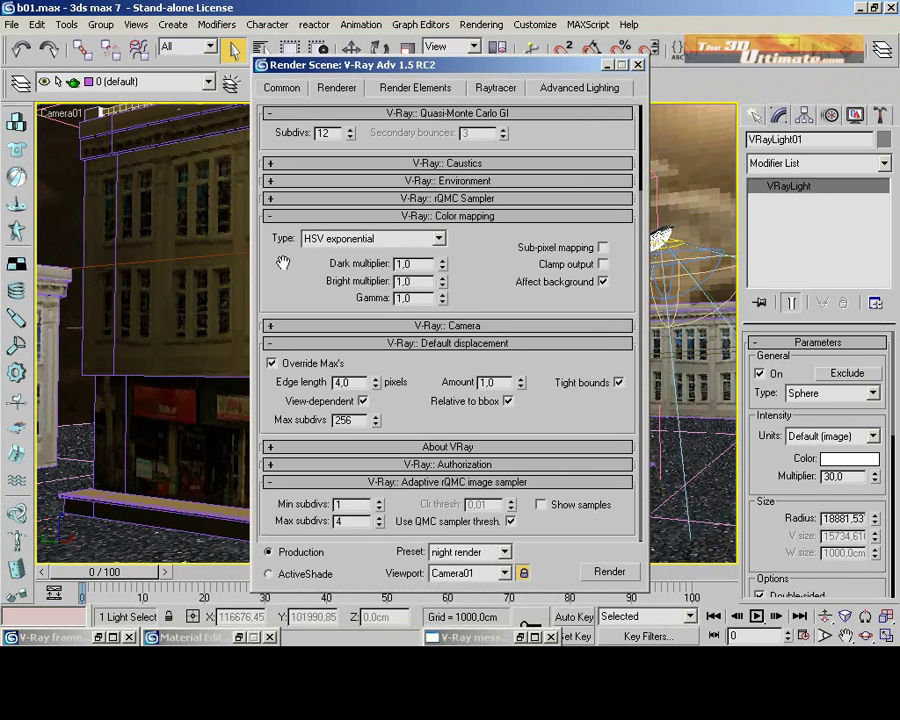
- Expand the V-Ray Global switches and check the lighting options, including that Default lights is off
drag(283, 261, 300, 447)
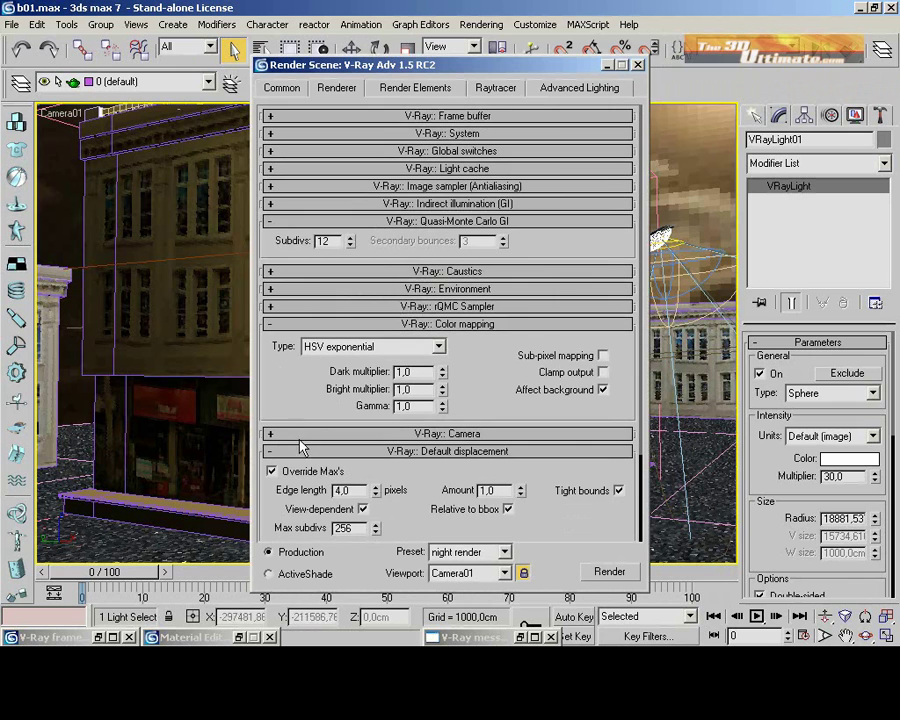
click(376, 137)
click(376, 137)
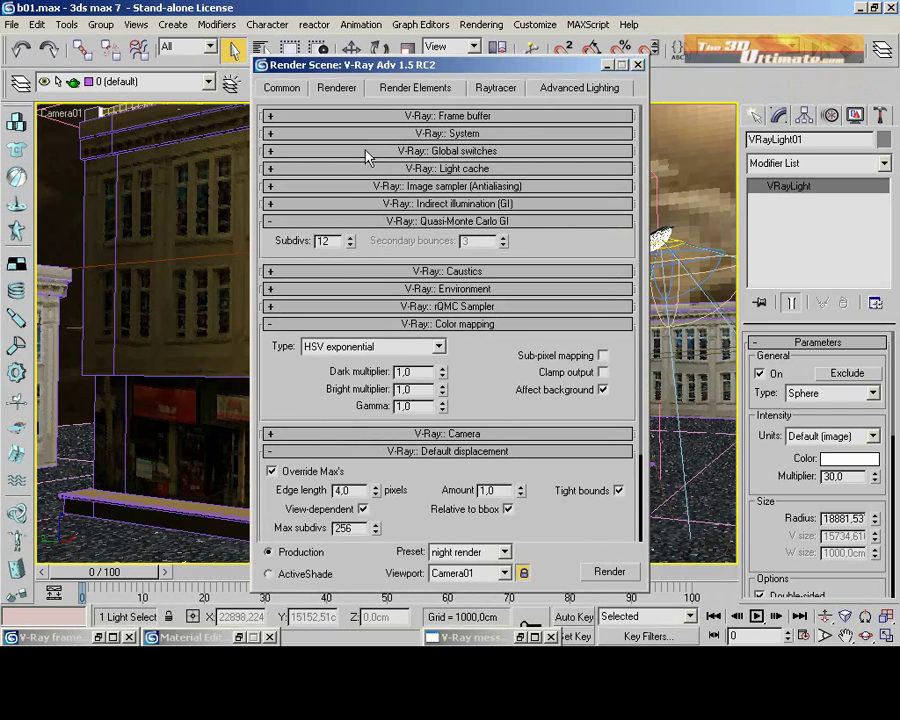
click(366, 154)
click(277, 236)
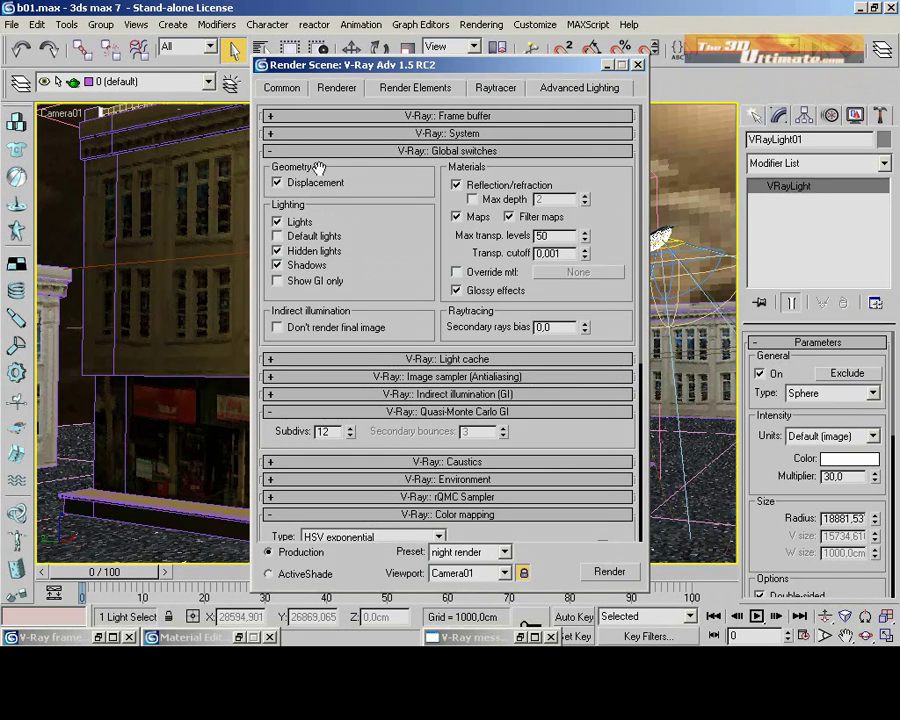
- Move the Color mapping and Environment sections directly below Global switches, leaving both collapsed
click(290, 513)
click(290, 377)
mouse_move(287, 378)
mouse_down()
mouse_move(286, 344)
mouse_move(256, 352)
mouse_move(287, 360)
mouse_up()
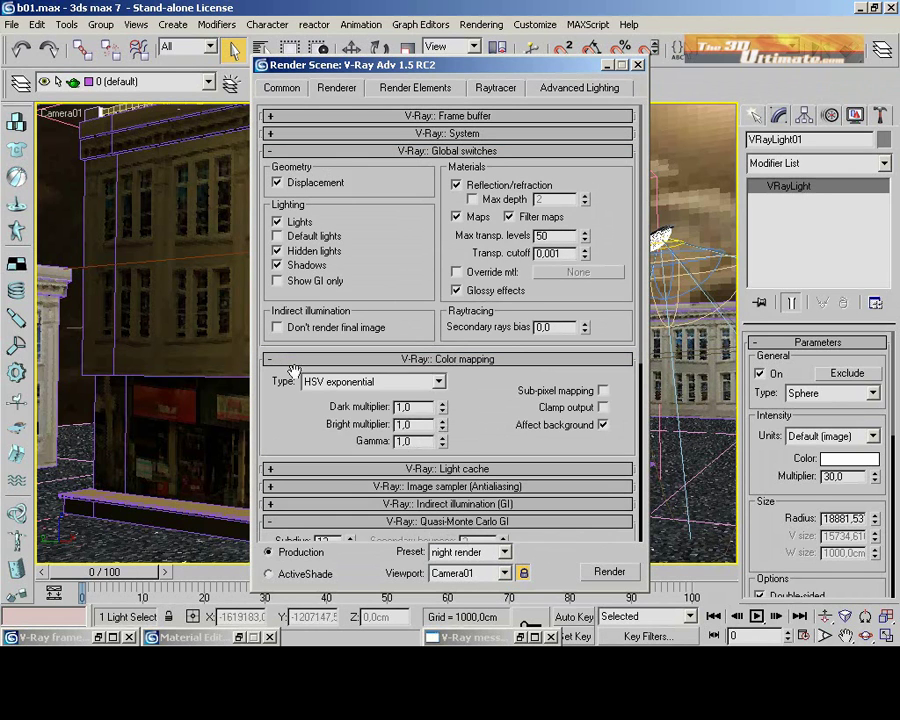
click(292, 362)
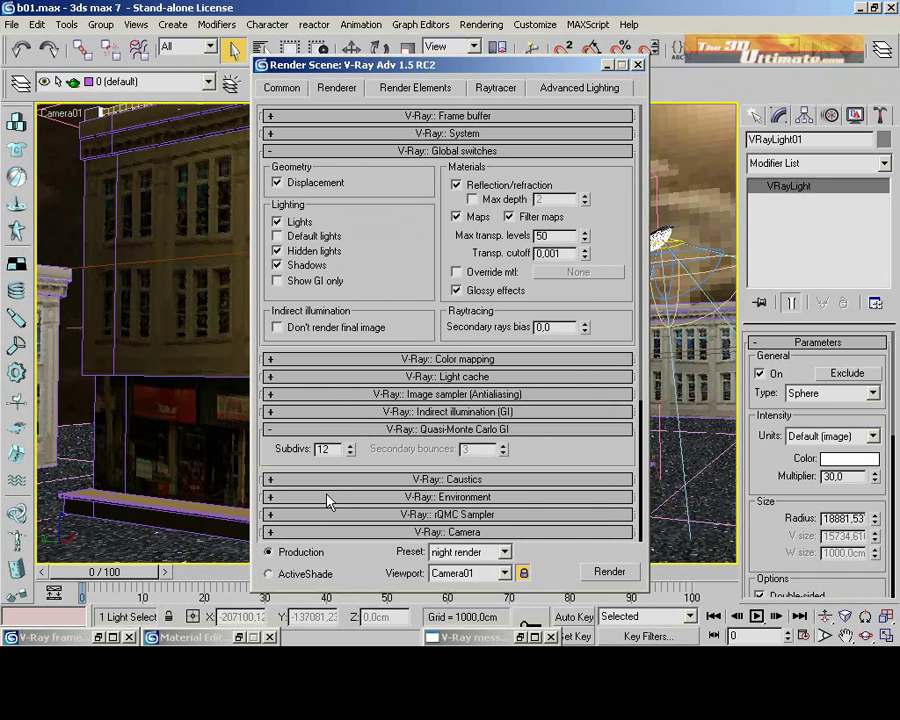
drag(330, 360, 328, 381)
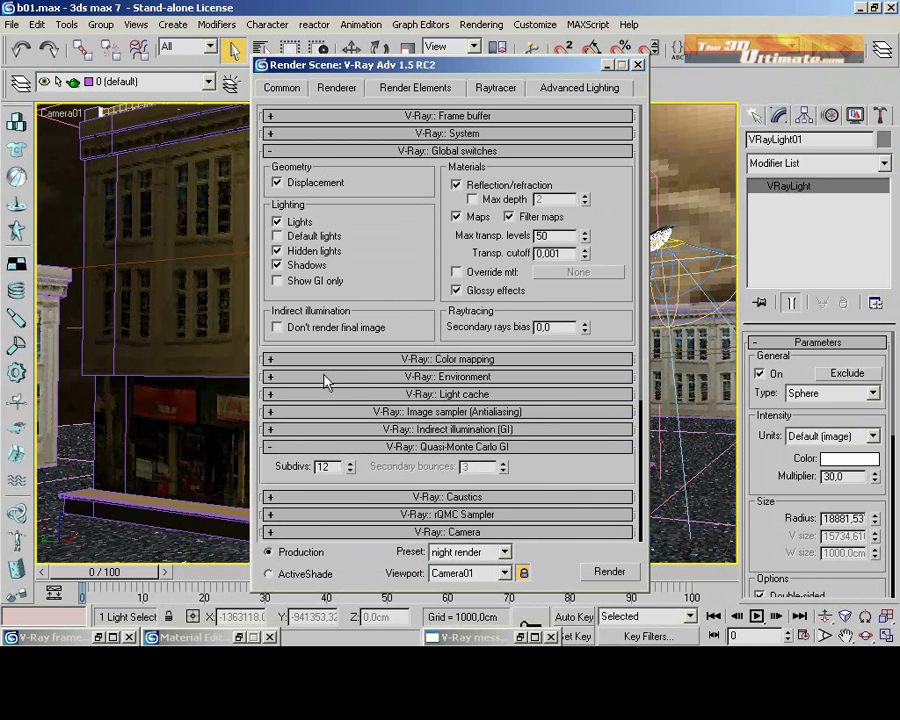
- Collapse all open V-Ray renderer sections and move the System section to the end of the list
click(320, 448)
click(350, 155)
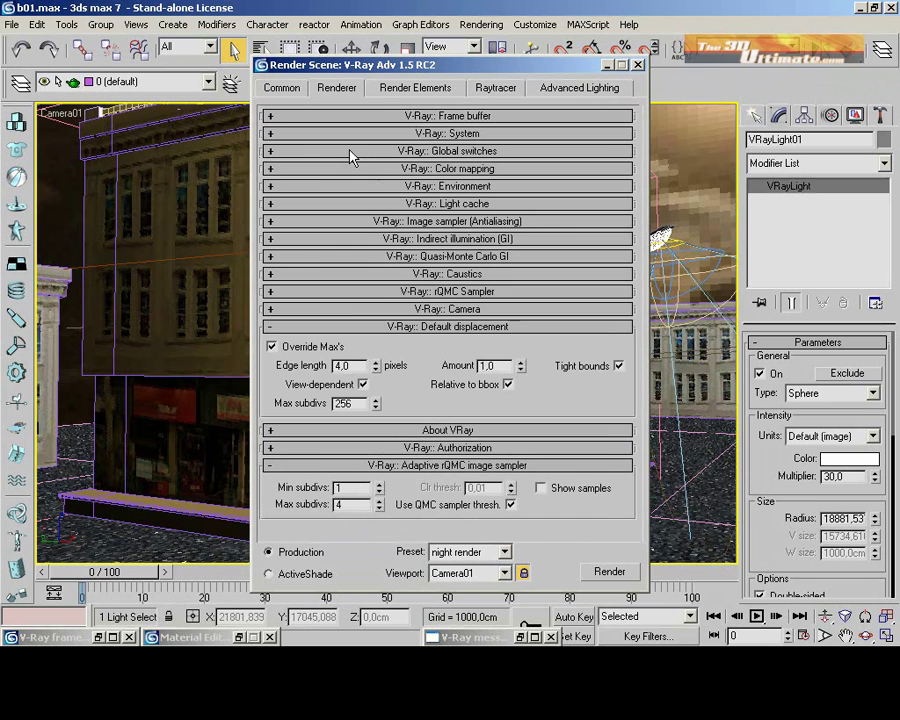
click(349, 467)
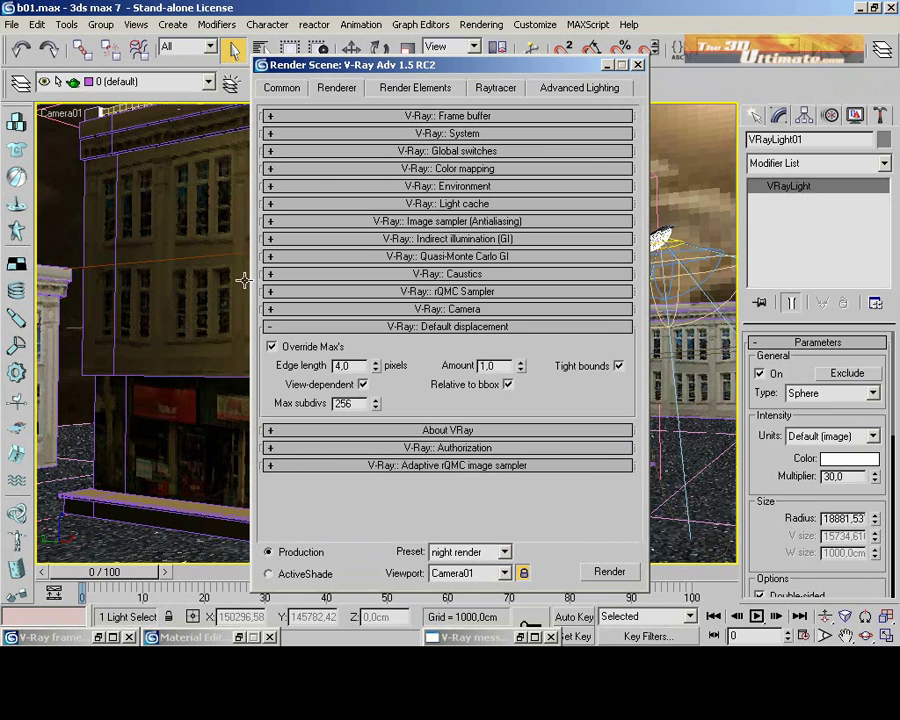
click(387, 134)
click(387, 134)
drag(388, 256, 260, 487)
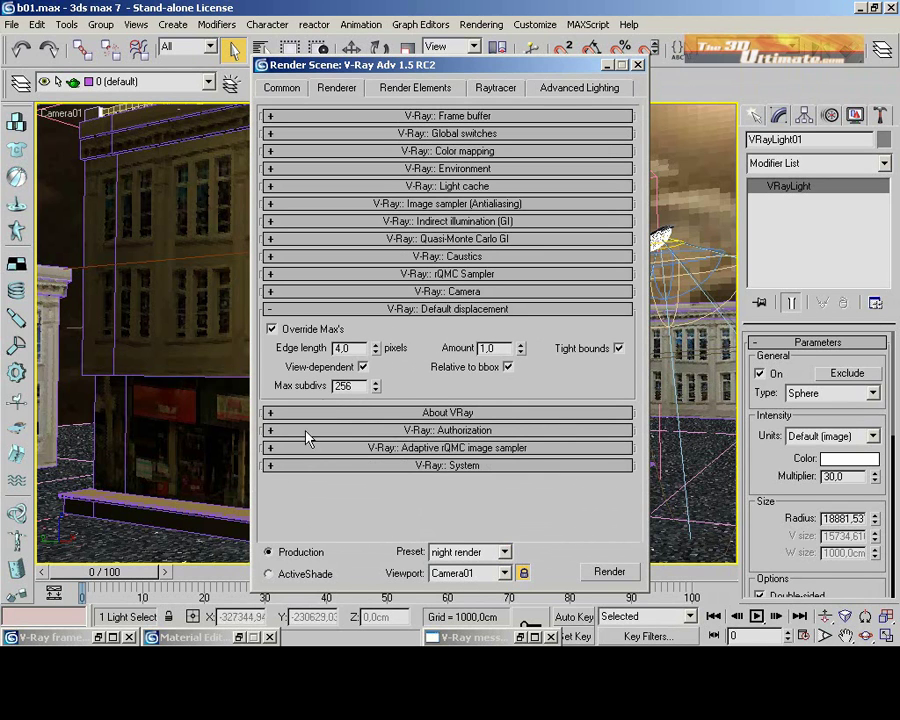
click(338, 311)
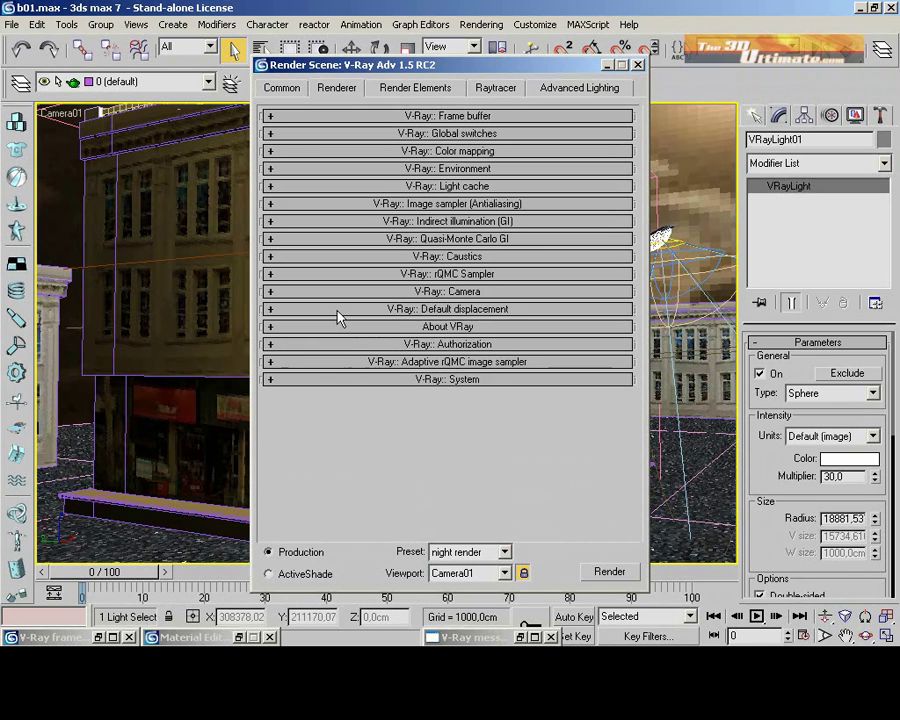
- Expand Global switches again and review the Default lights option
click(376, 133)
click(310, 219)
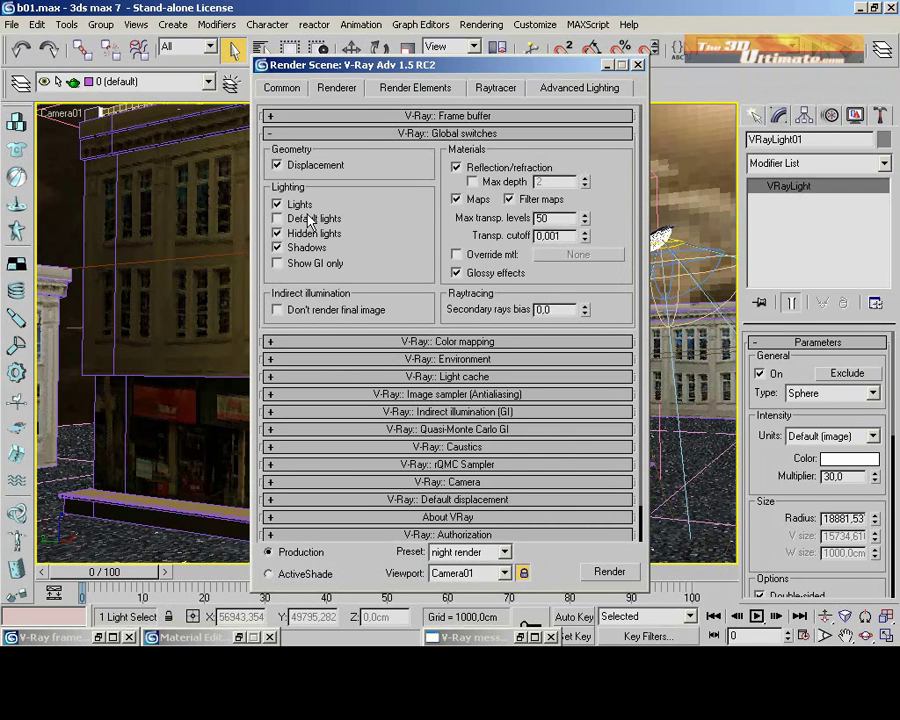
- Review the Color mapping settings, keep HSV exponential as the type, and collapse the section again
click(308, 342)
click(348, 367)
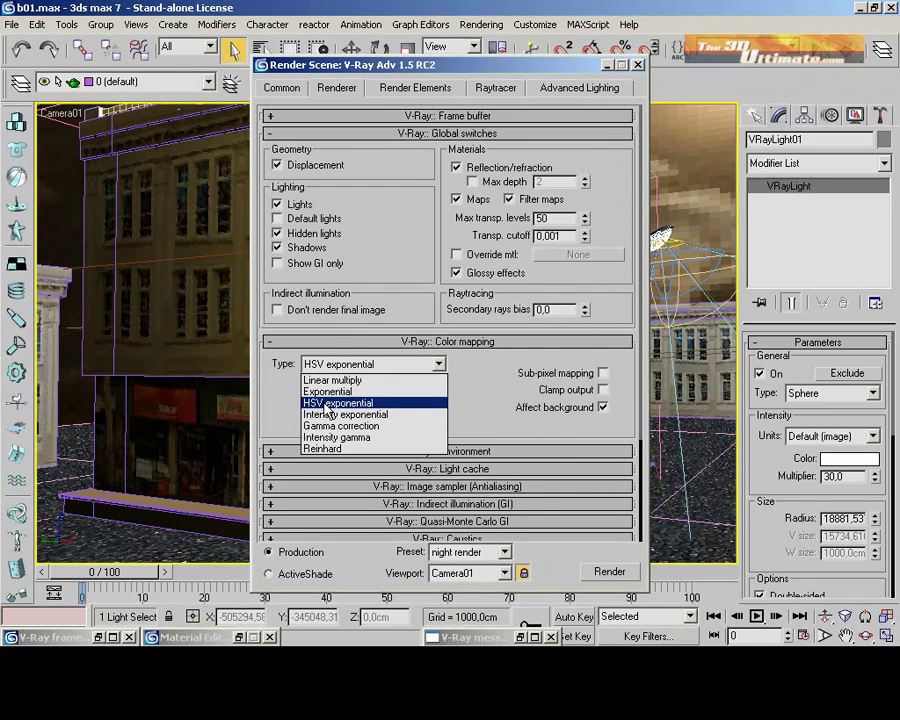
click(330, 403)
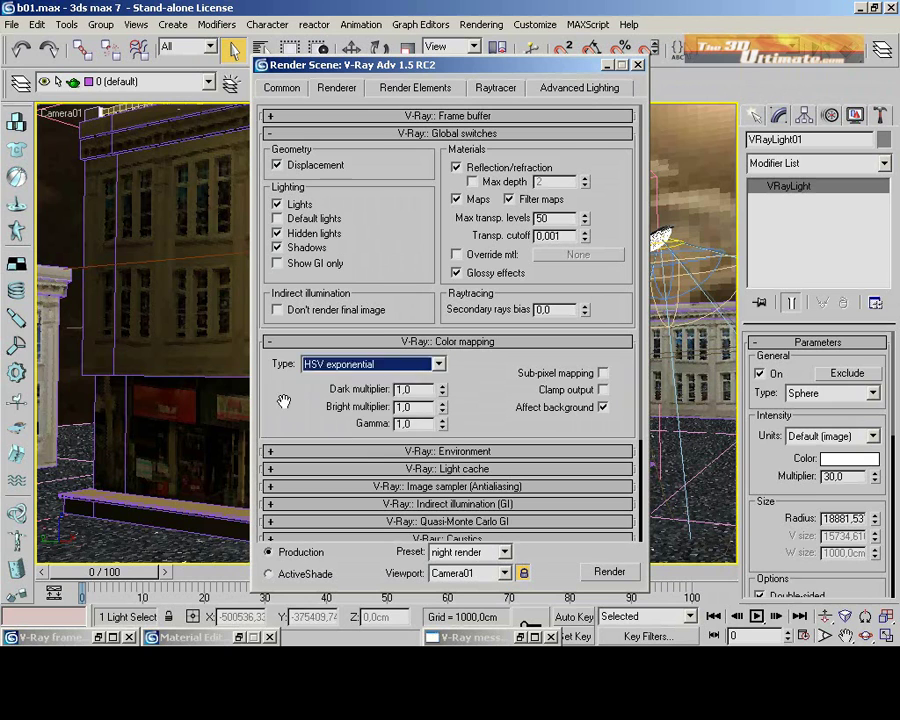
click(322, 342)
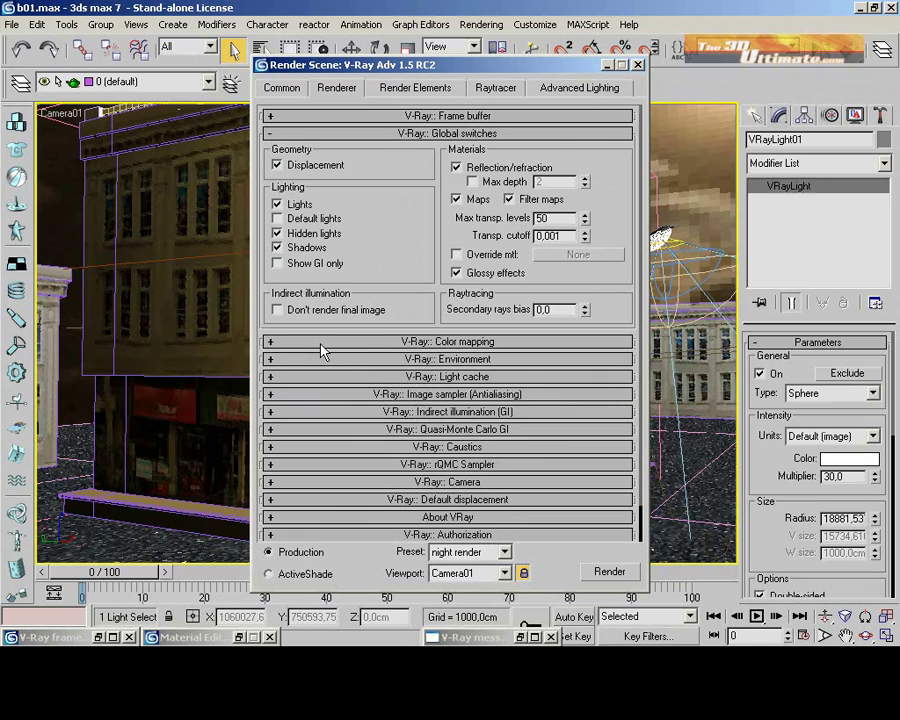
- Expand the Environment section and check the multipliers of the GI skylight and reflection/refraction overrides
click(380, 359)
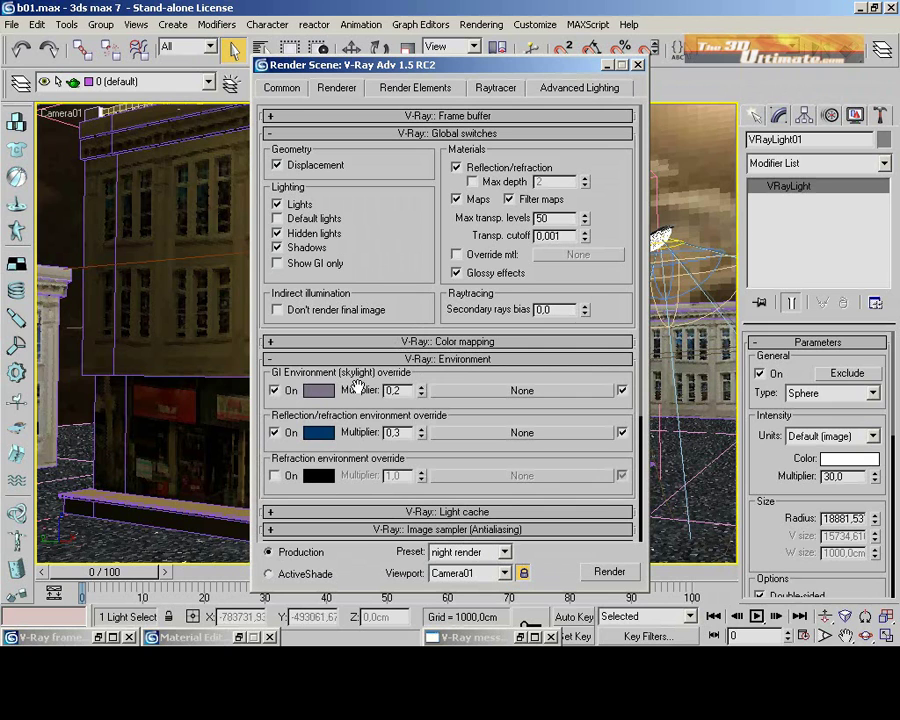
double_click(397, 391)
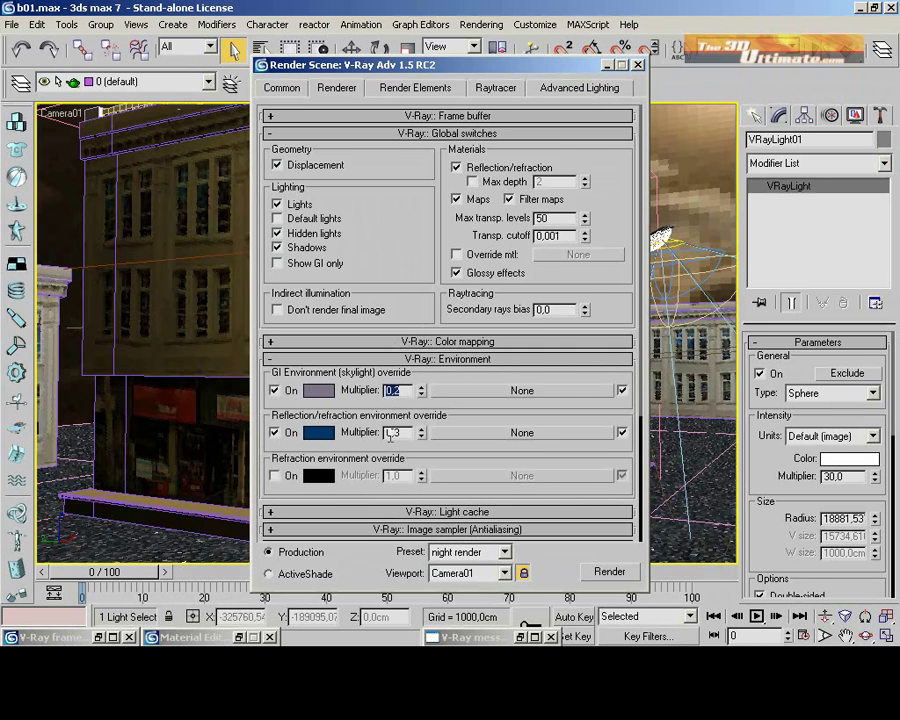
double_click(397, 432)
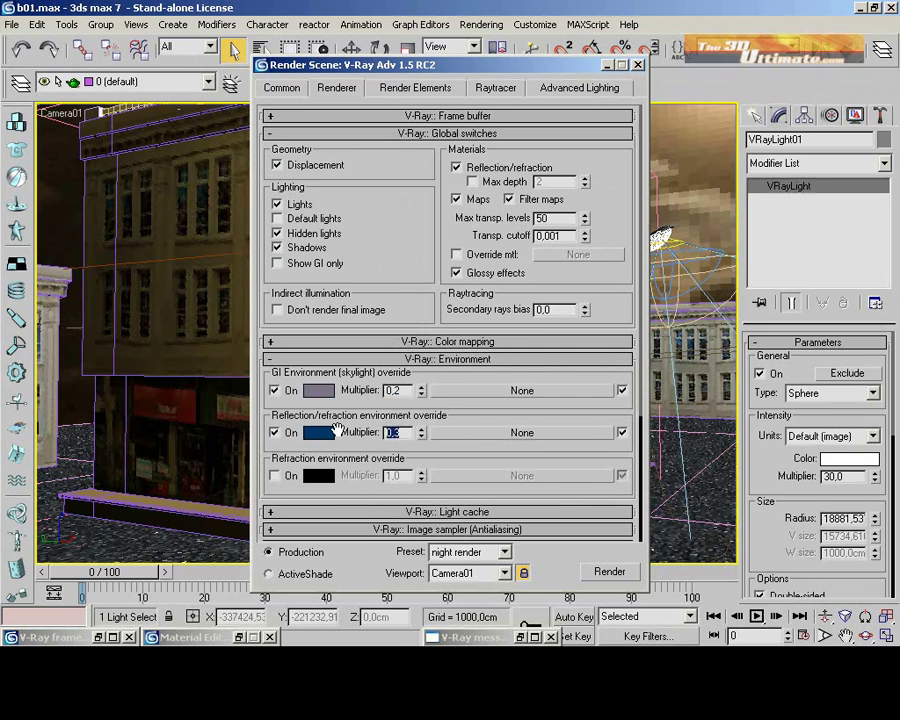
- Inspect the RGB colors of the GI skylight and reflection/refraction overrides, and collapse the Environment section
click(327, 393)
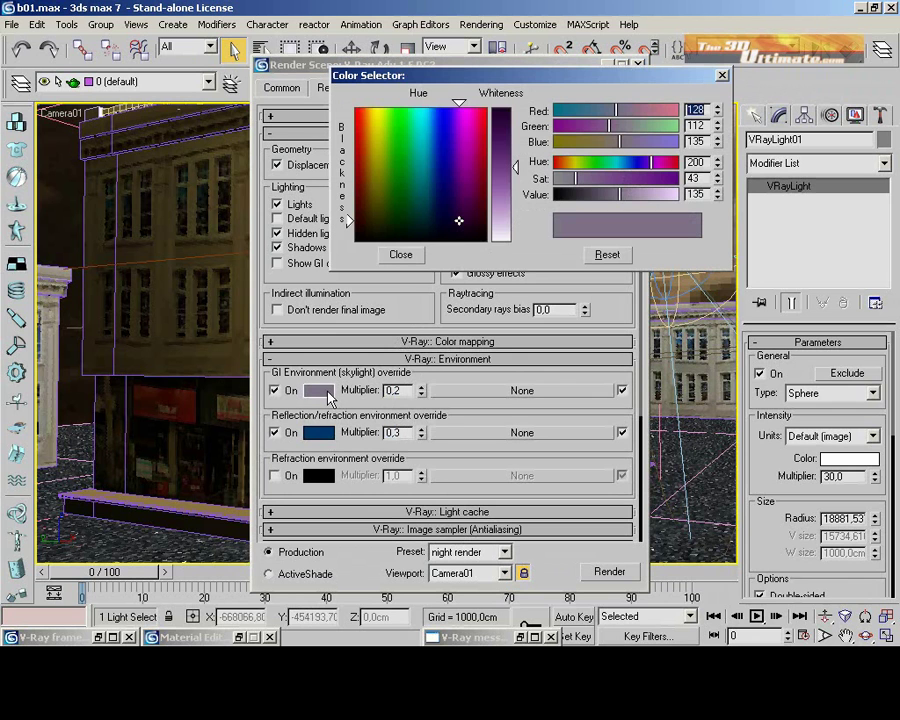
drag(440, 76, 288, 203)
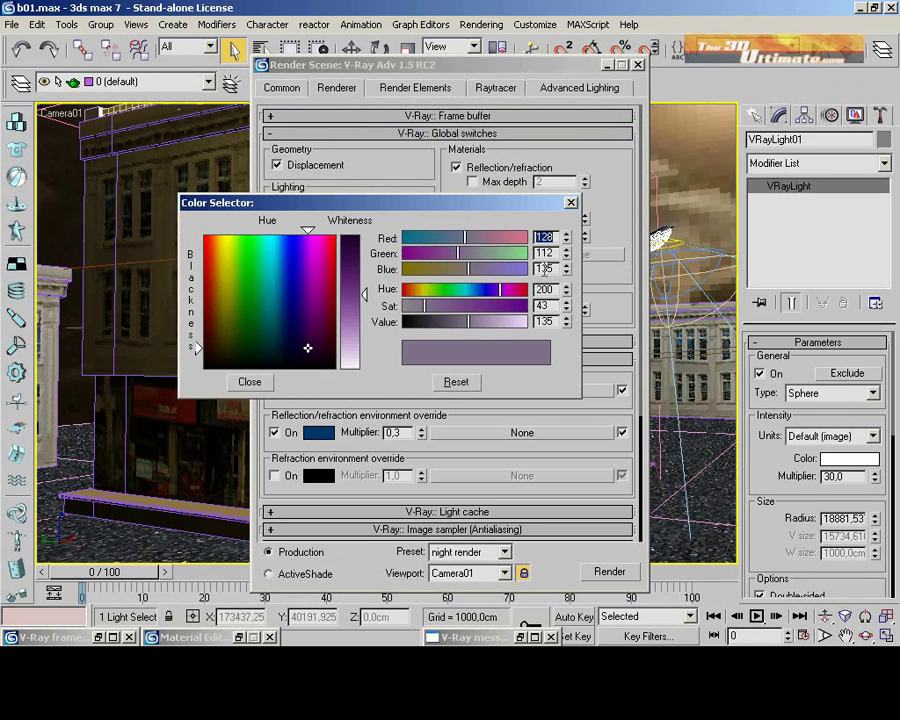
click(250, 382)
click(320, 433)
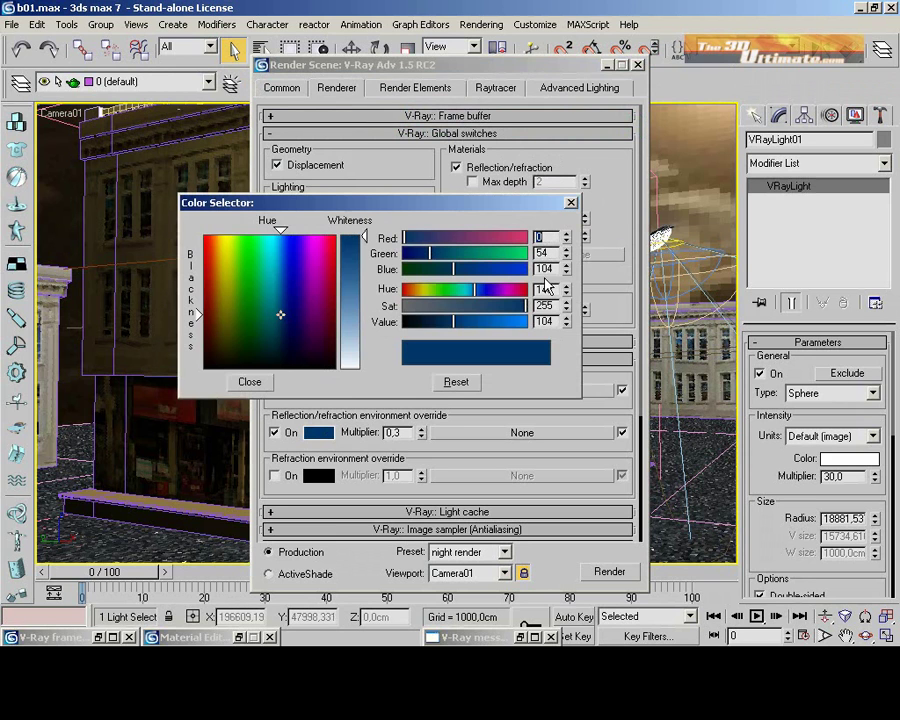
click(252, 382)
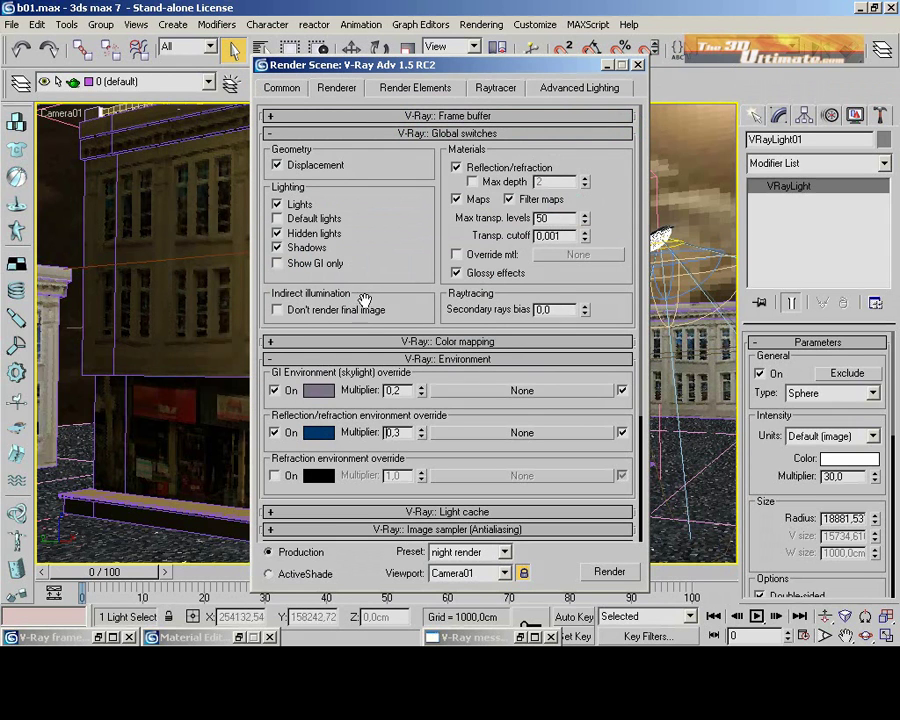
click(363, 359)
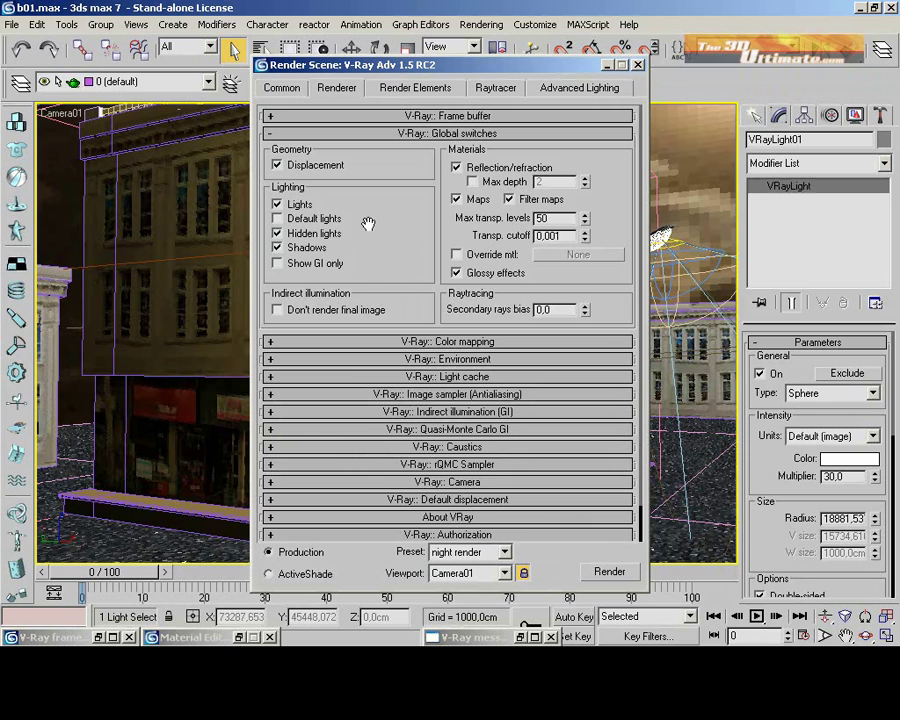
- Move the Indirect illumination (GI) section directly below Global switches and expand it
scroll(370, 300, down, 1)
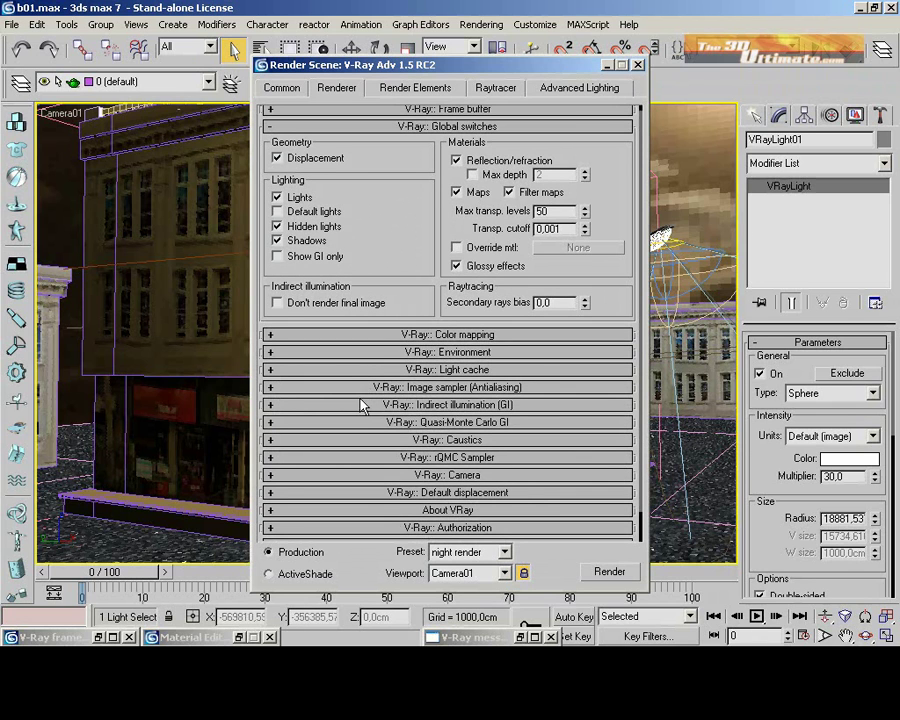
drag(363, 405, 275, 365)
click(366, 334)
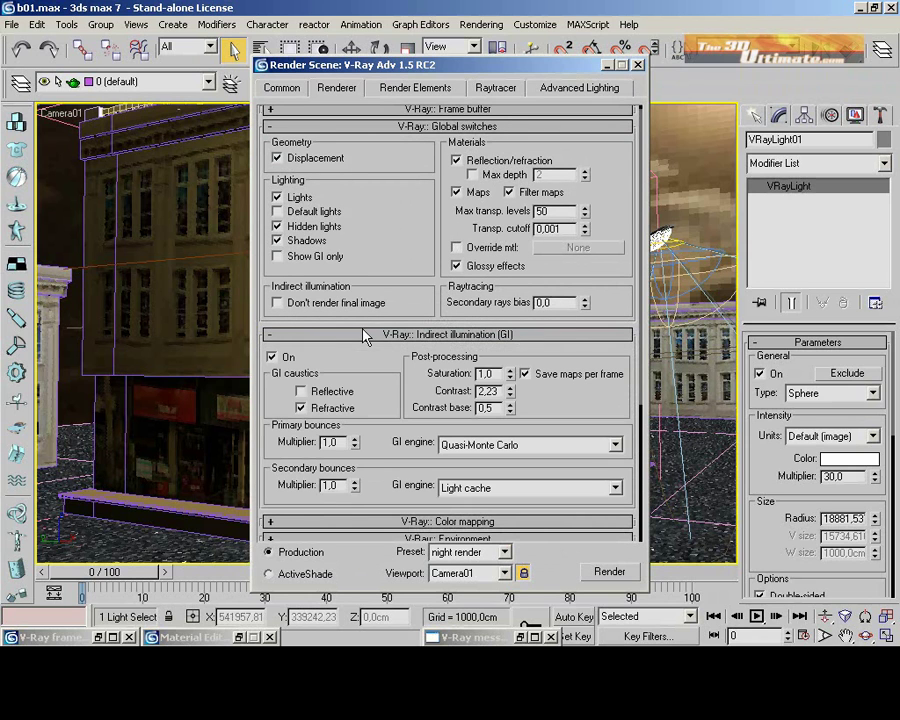
- Review the GI engine options for primary bounces without changing them, and collapse the Global switches and Indirect illumination sections
click(480, 447)
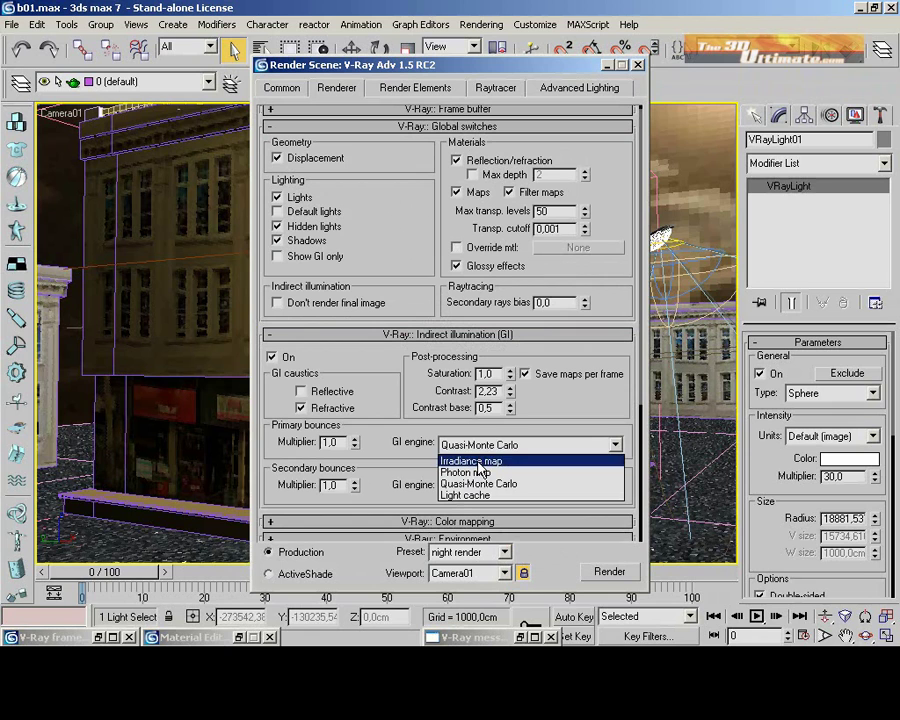
click(538, 396)
click(538, 396)
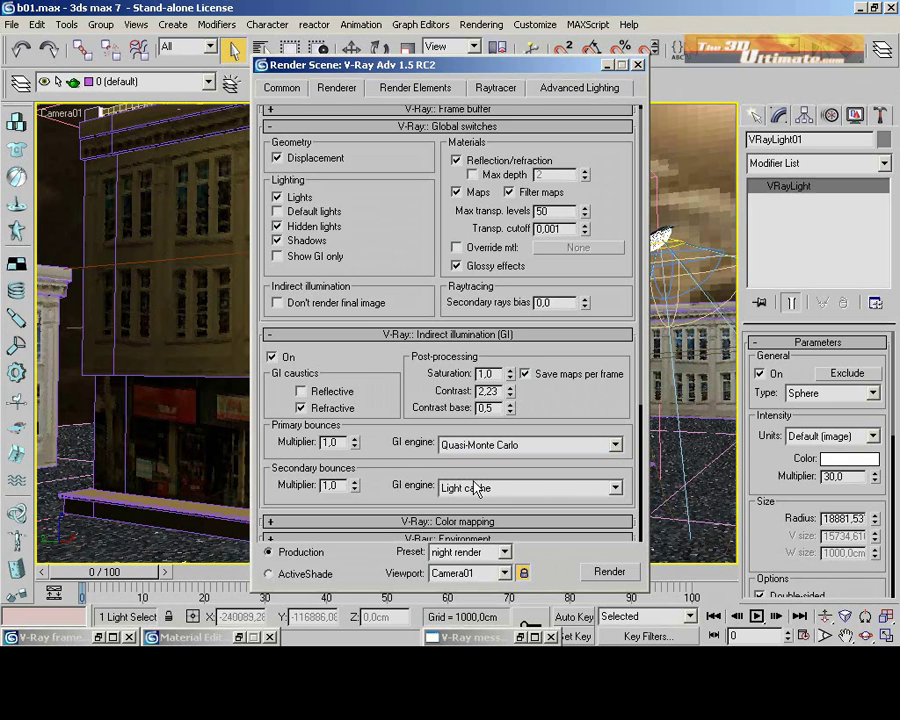
click(397, 127)
click(396, 150)
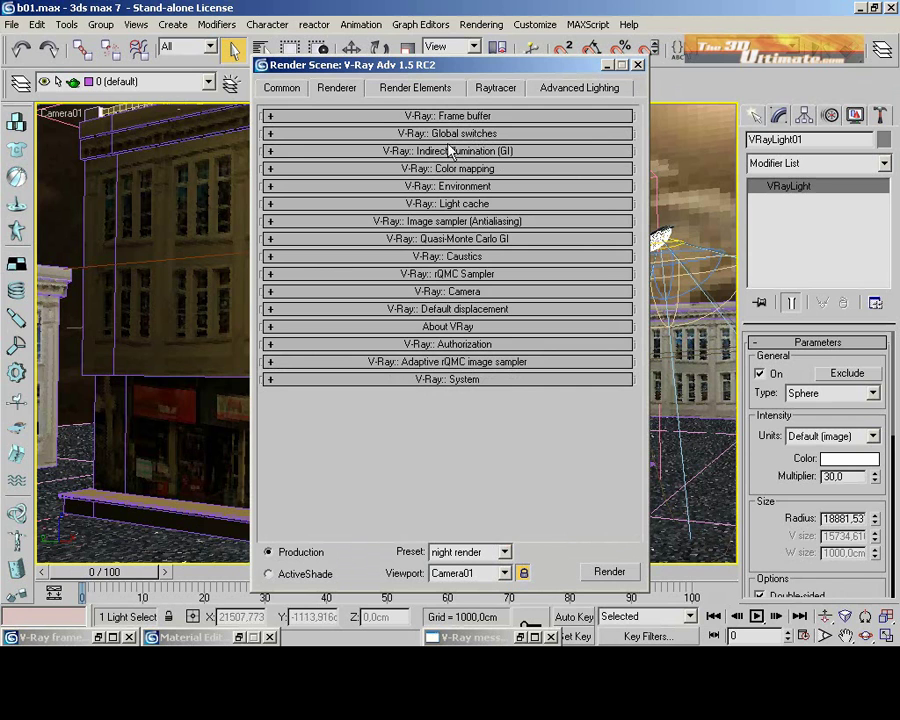
- Expand the Quasi-Monte Carlo GI and Image sampler (Antialiasing) sections and check their subdivisions, sampler type and filter
click(463, 239)
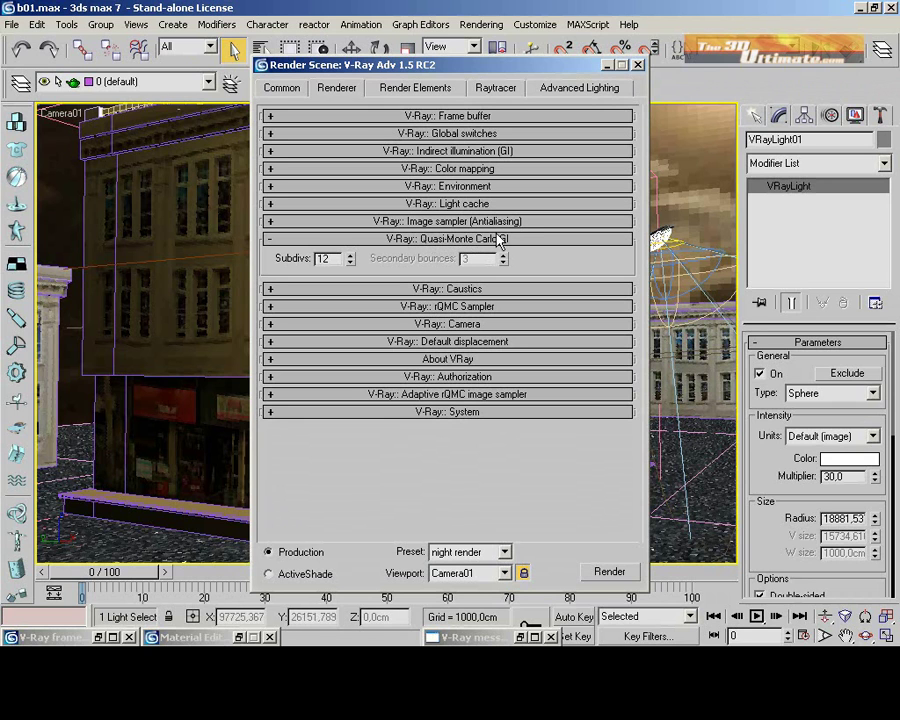
click(374, 221)
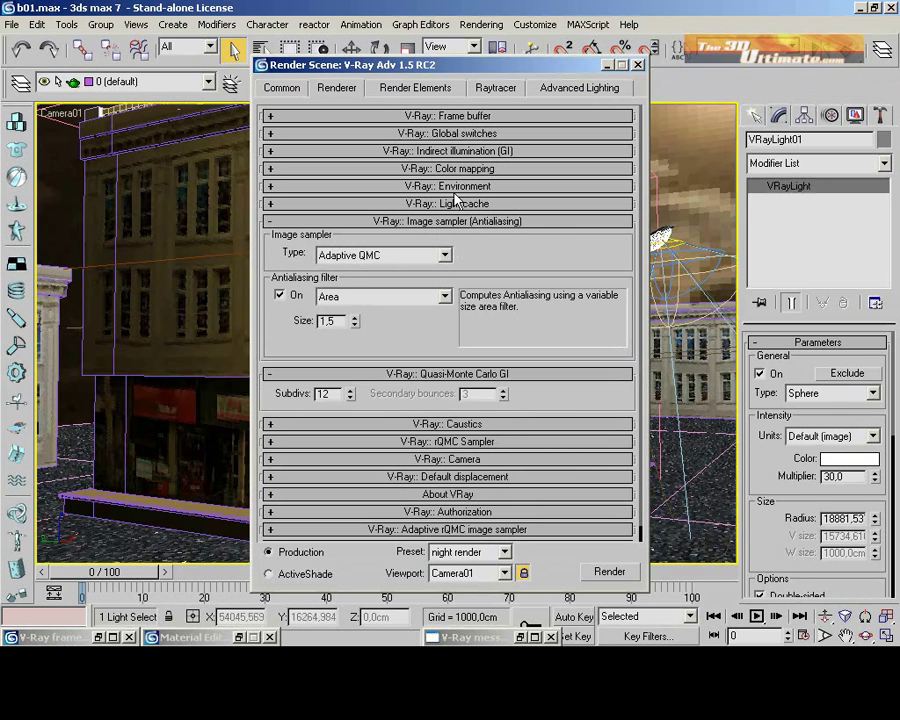
click(361, 222)
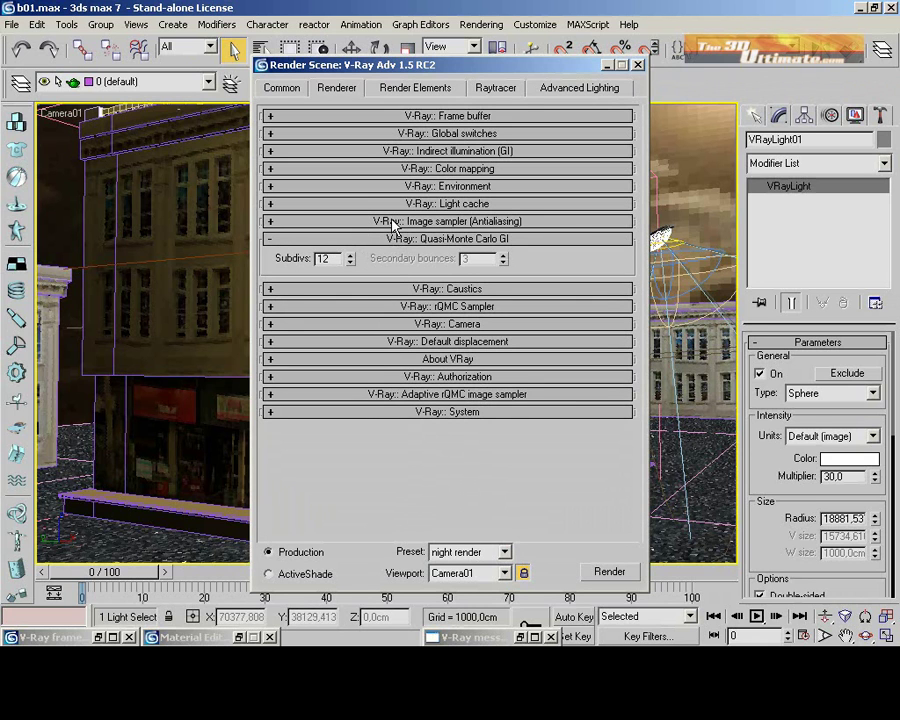
click(393, 222)
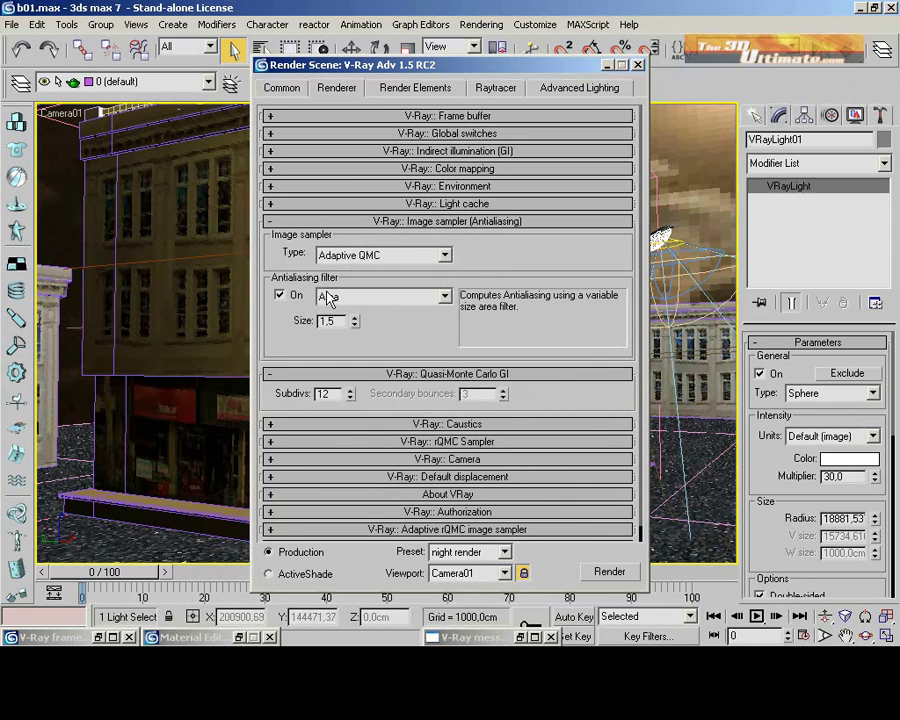
- Check the rQMC Sampler settings and collapse them, and expand the Adaptive rQMC image sampler and System sections for review
click(433, 443)
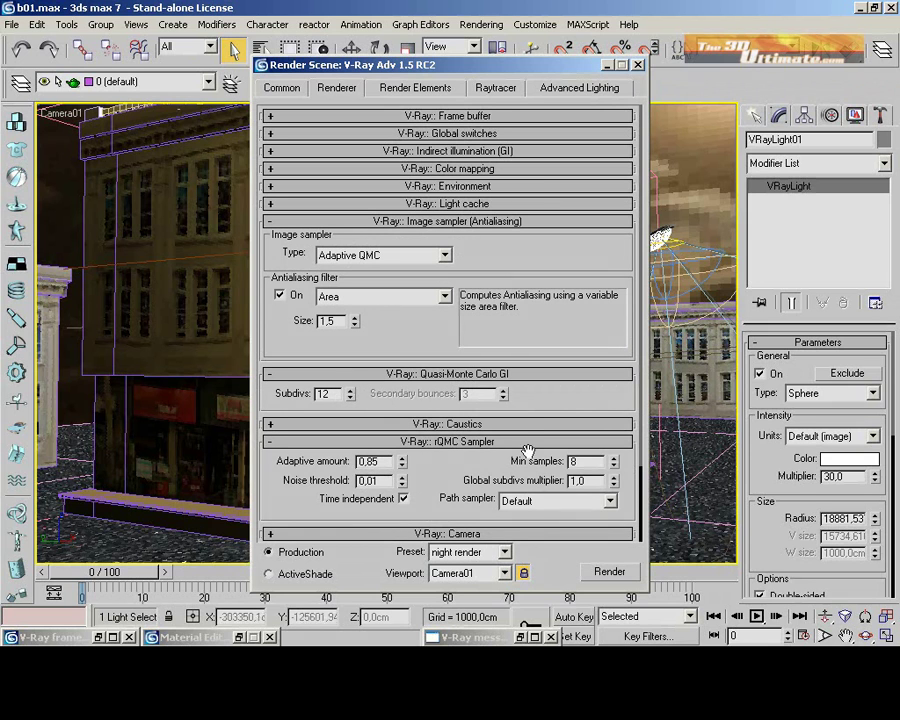
click(444, 443)
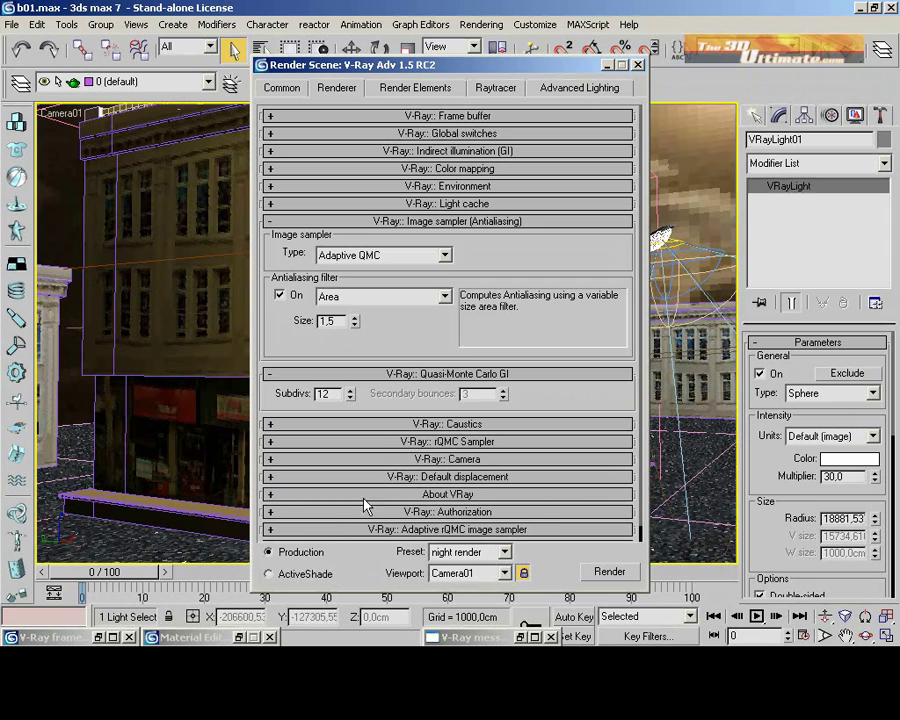
click(327, 529)
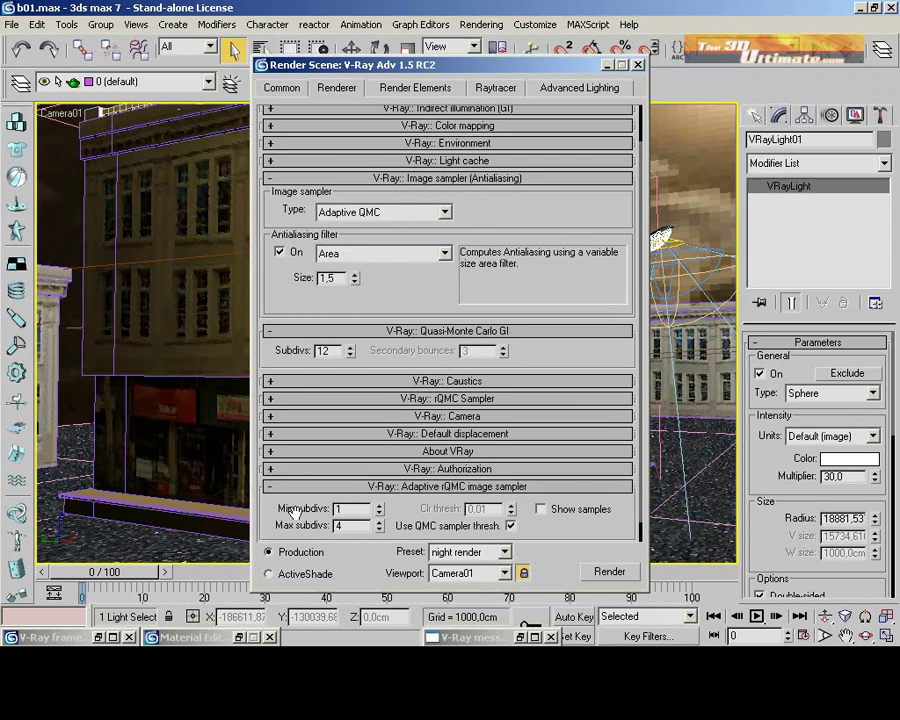
drag(291, 510, 293, 430)
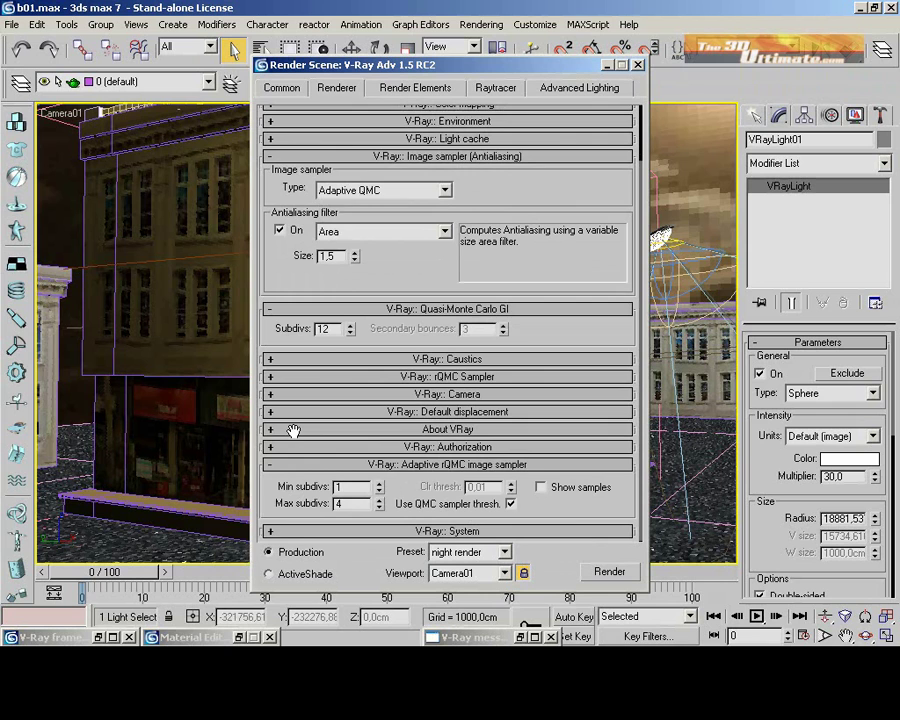
click(291, 529)
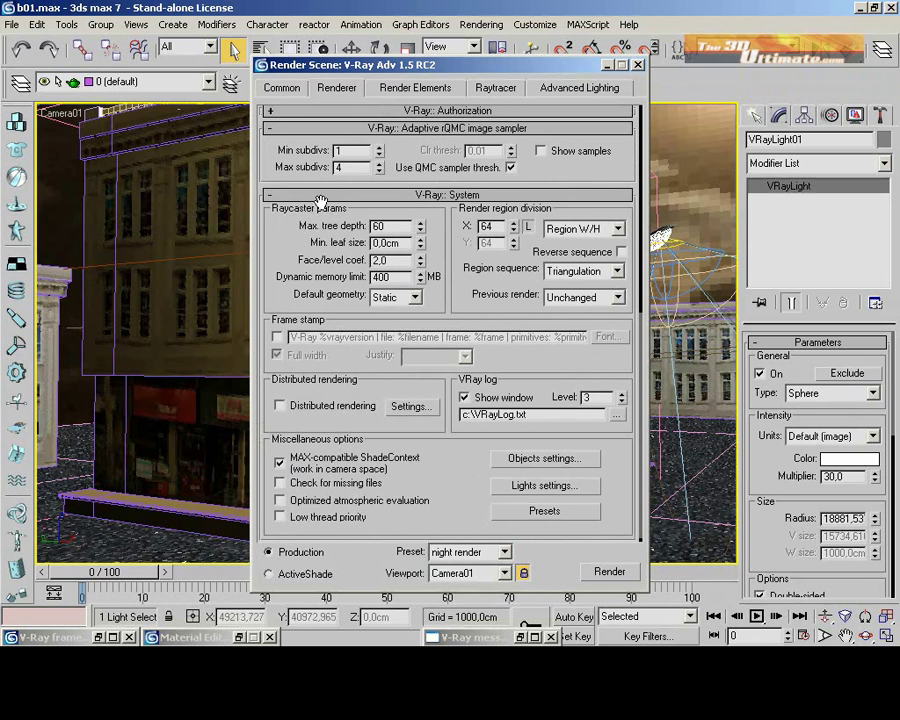
scroll(321, 201, up, 8)
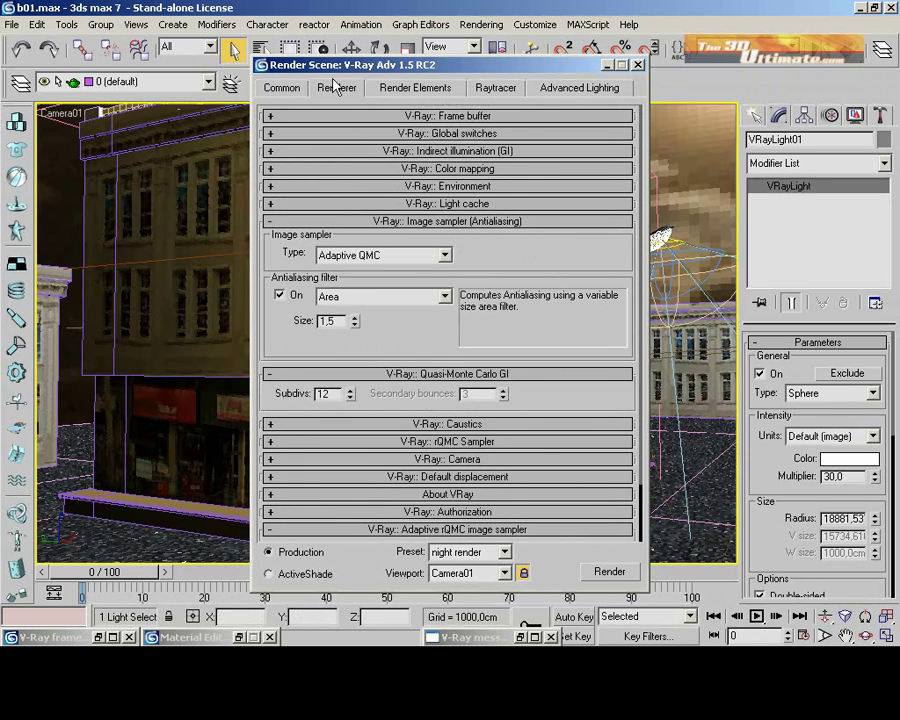
- Expand the Frame buffer, Global switches and Indirect illumination (GI) sections to go over their settings again
click(330, 118)
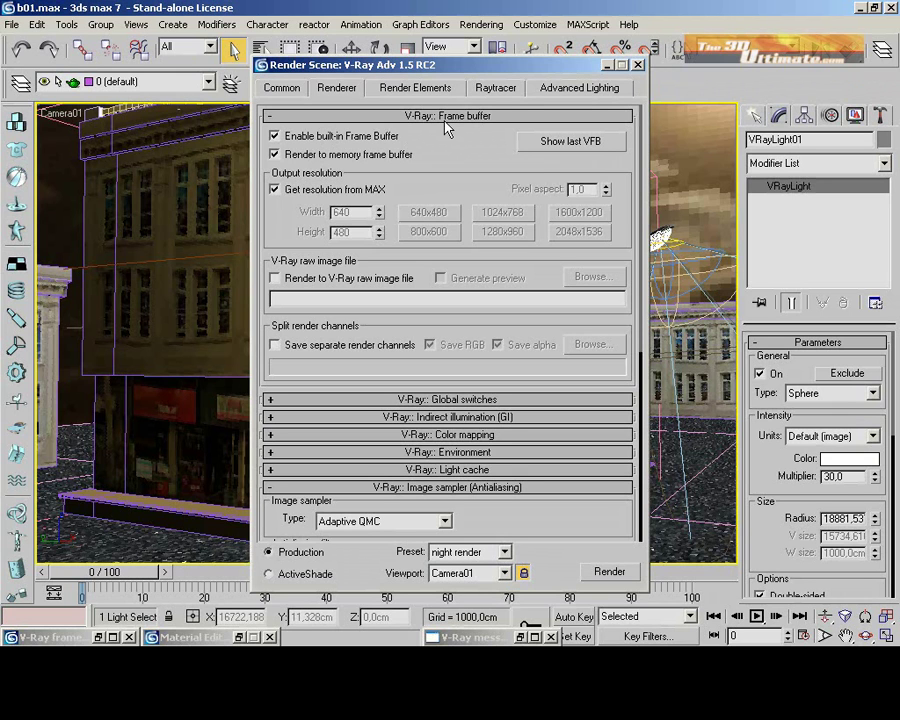
click(390, 400)
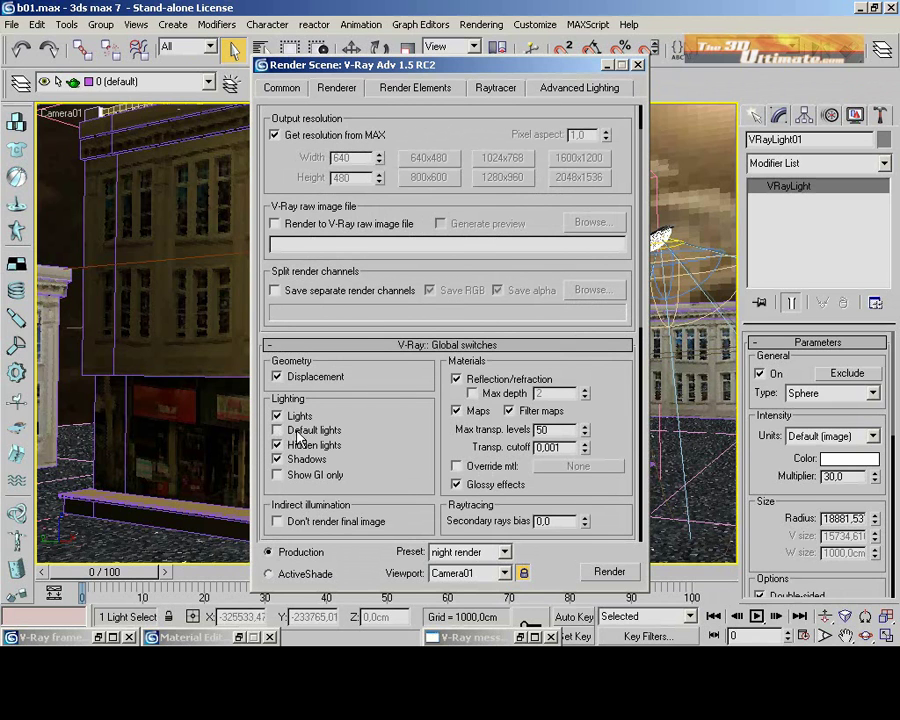
drag(402, 480, 404, 270)
click(404, 341)
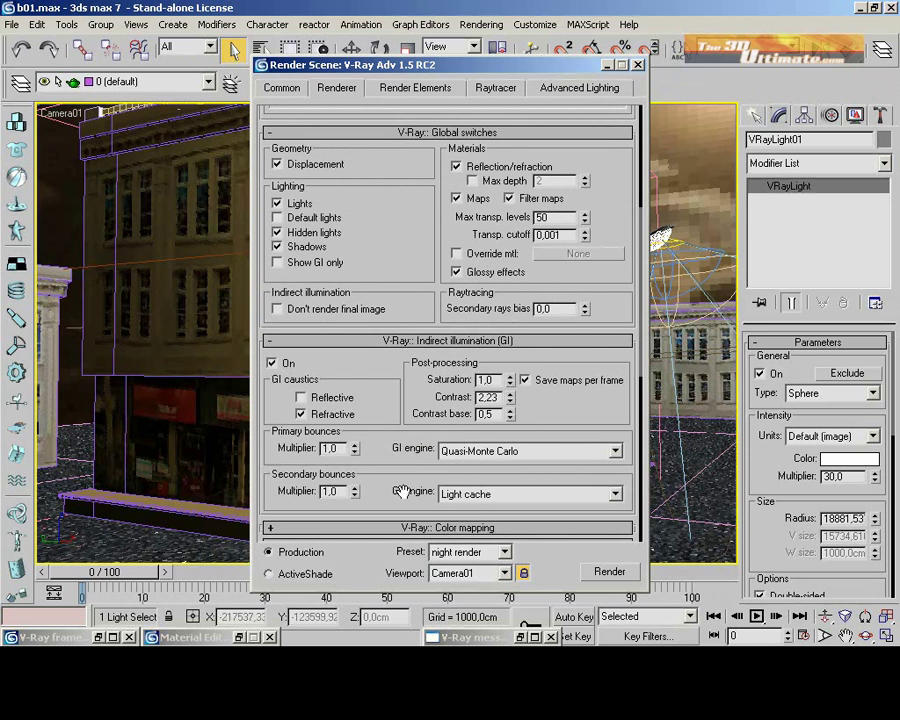
- Expand the Color mapping and Environment sections and review the mapping type and the override multipliers
drag(388, 502, 384, 354)
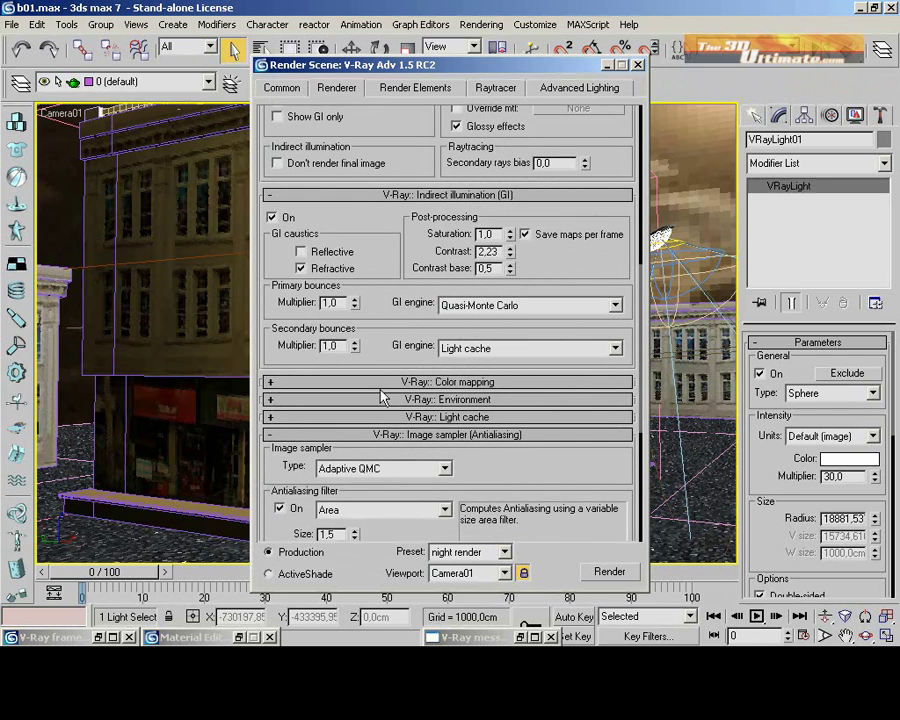
click(380, 385)
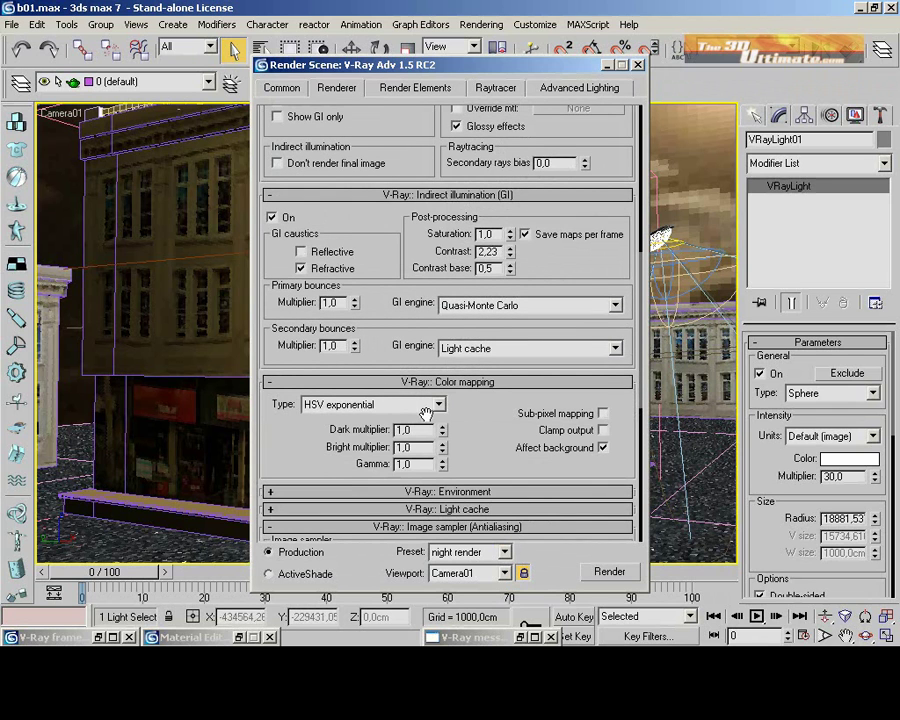
click(410, 491)
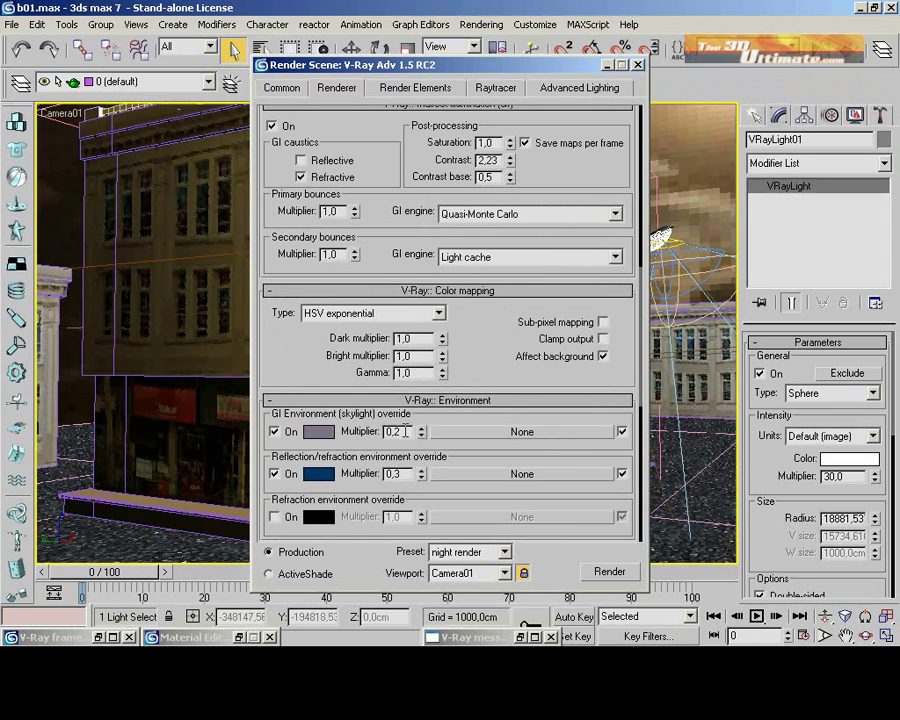
- Recheck the RGB color of the GI skylight override and open the reflection/refraction override color for inspection
click(320, 432)
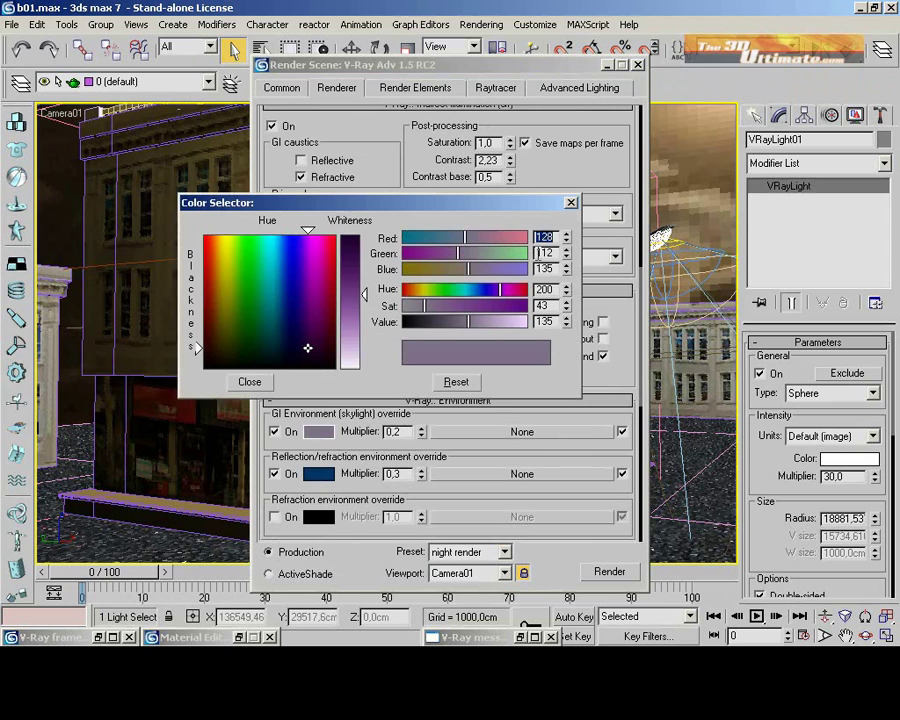
click(250, 383)
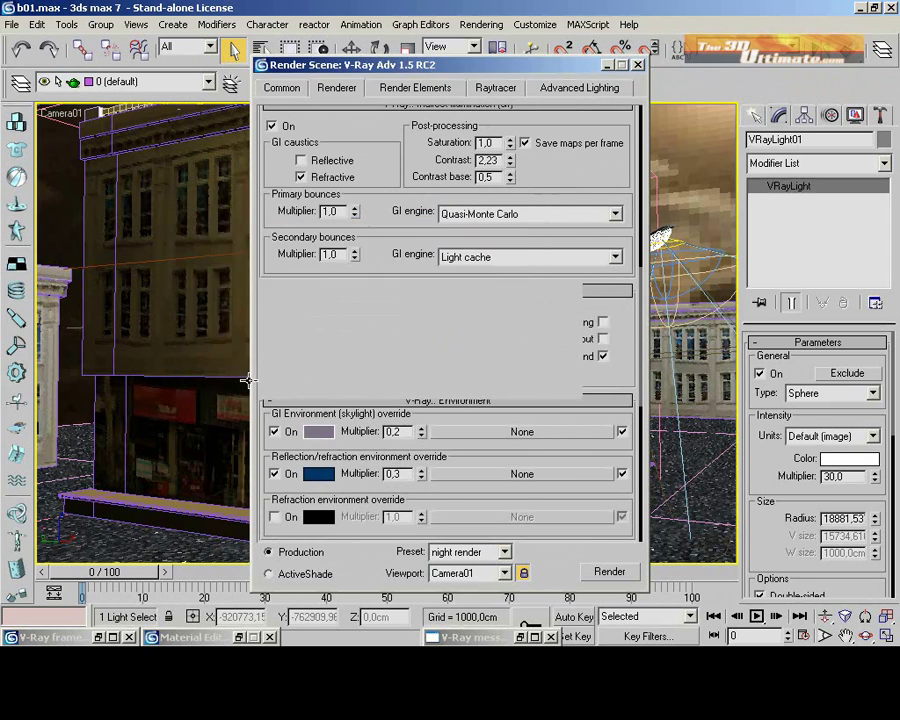
click(312, 475)
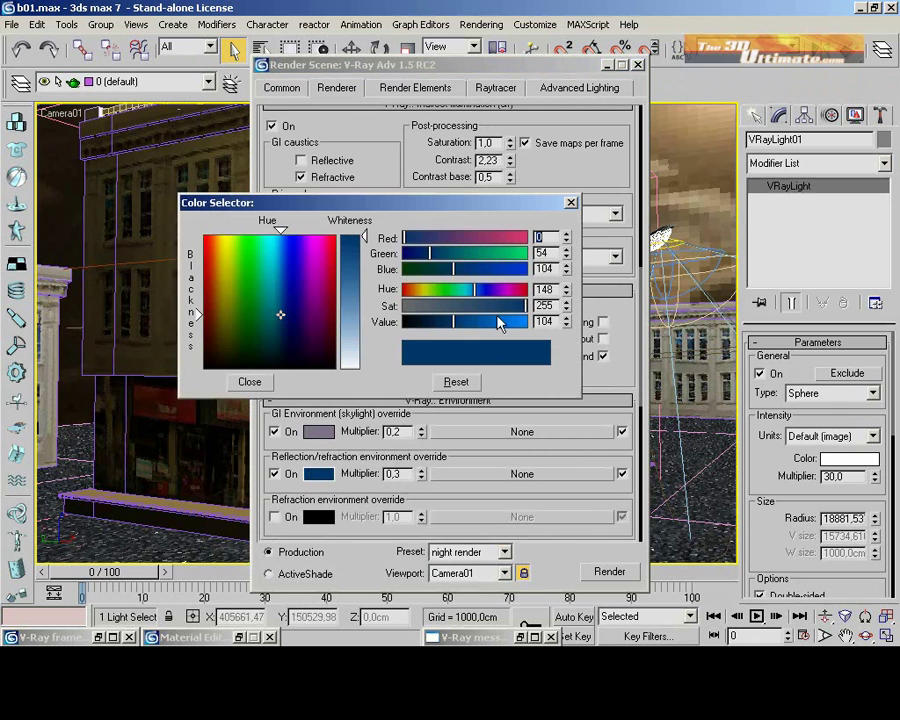
- Close the color selector and review the Light cache and rQMC Sampler settings, collapsing each section again
click(249, 384)
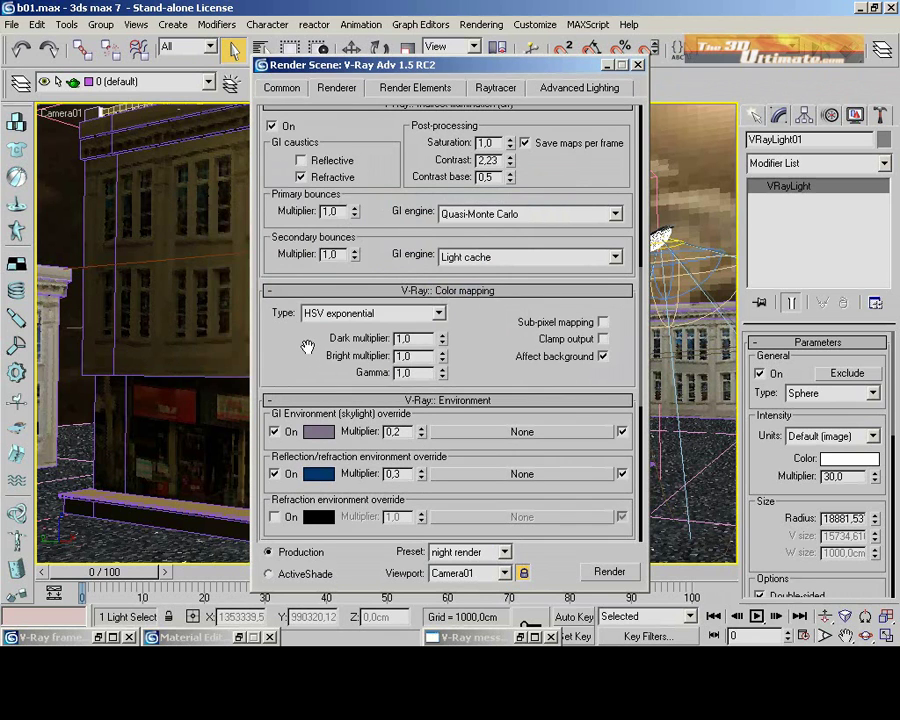
scroll(307, 347, down, 5)
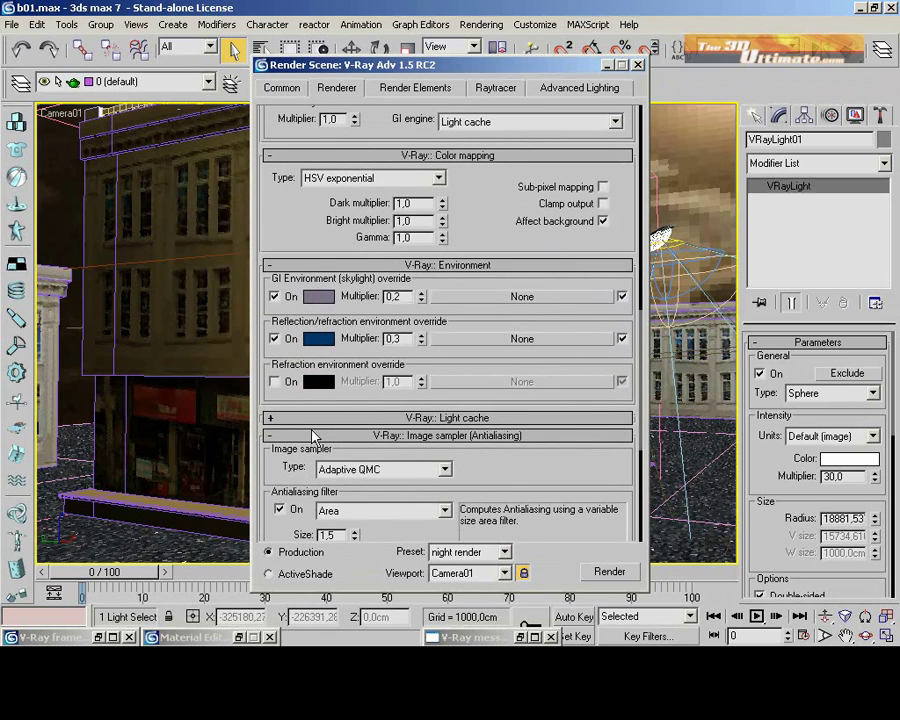
click(312, 418)
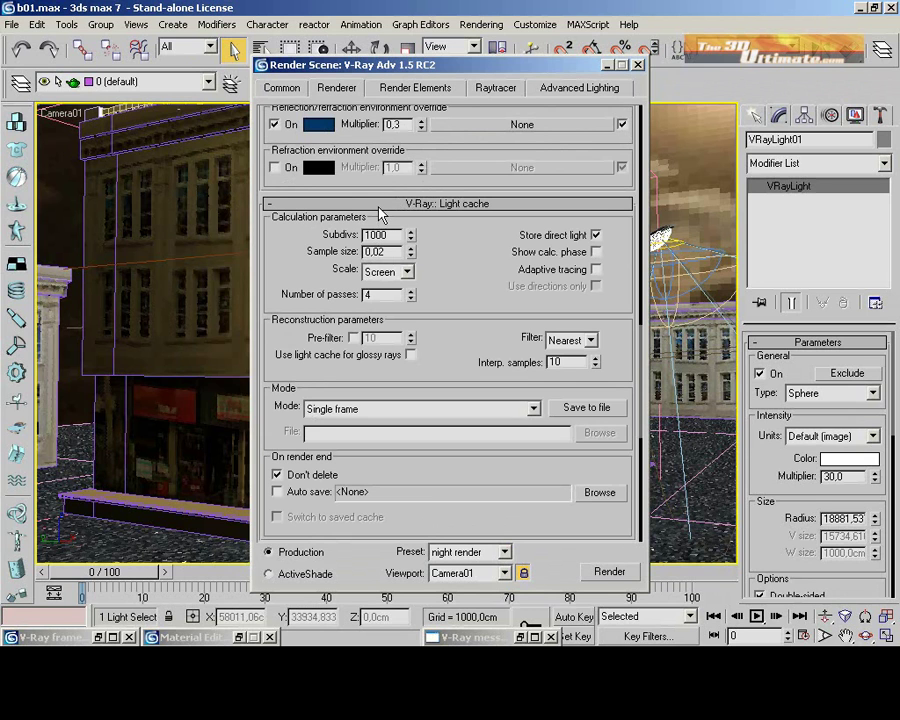
click(379, 205)
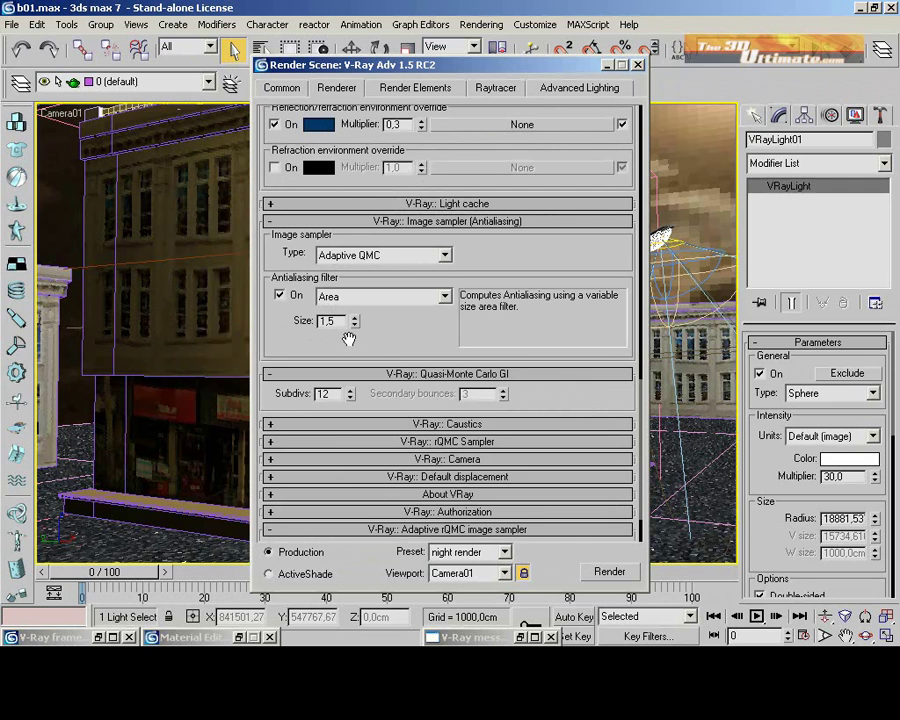
click(370, 442)
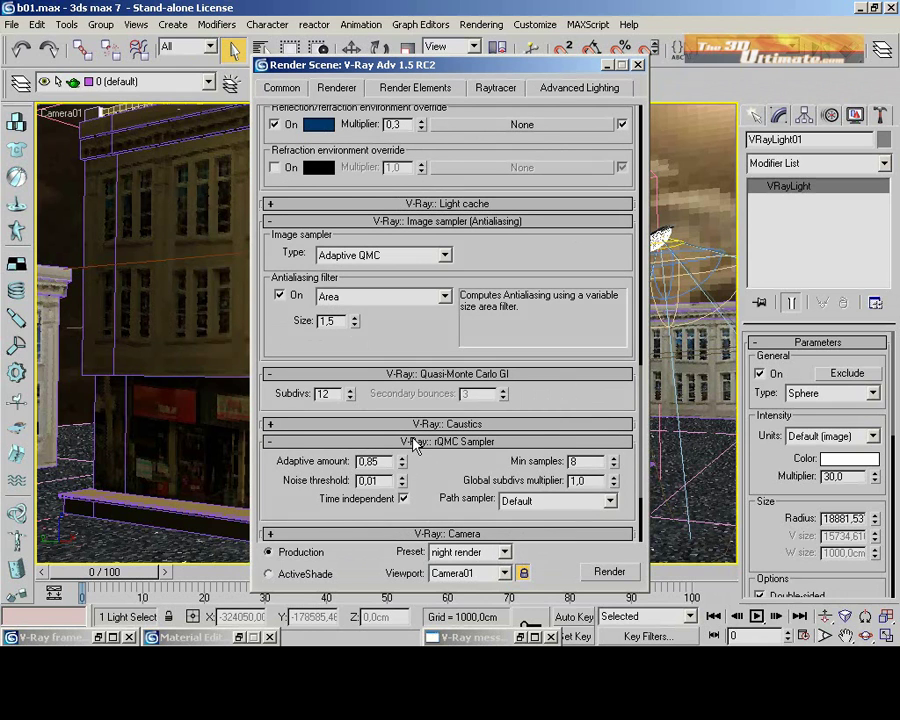
click(414, 443)
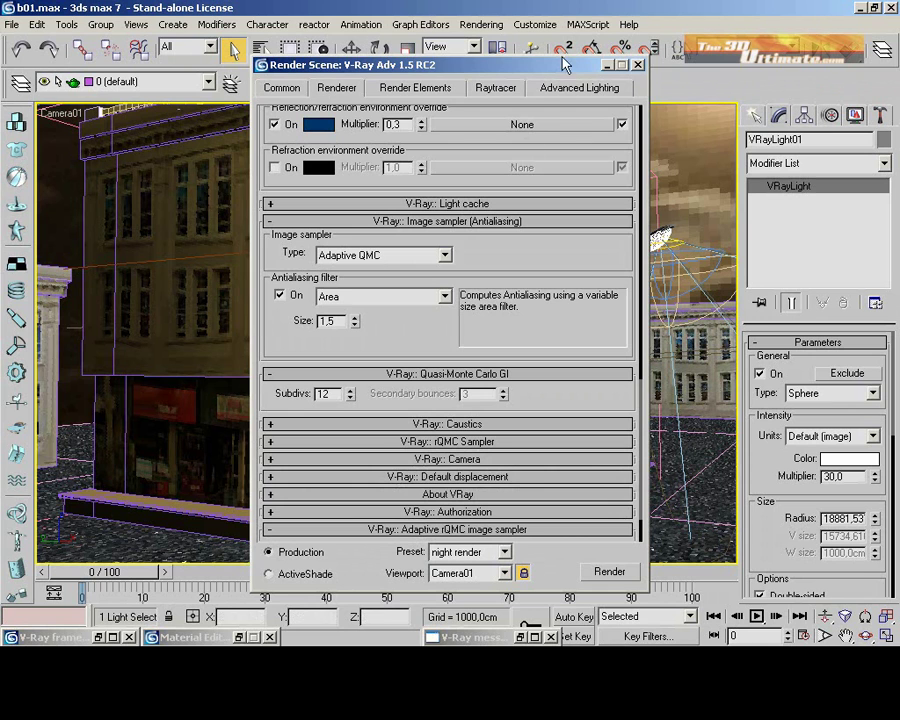
- Bring up the rendered image in the V-Ray frame buffer and compare it with the color curve and exposure corrections off and on
click(606, 66)
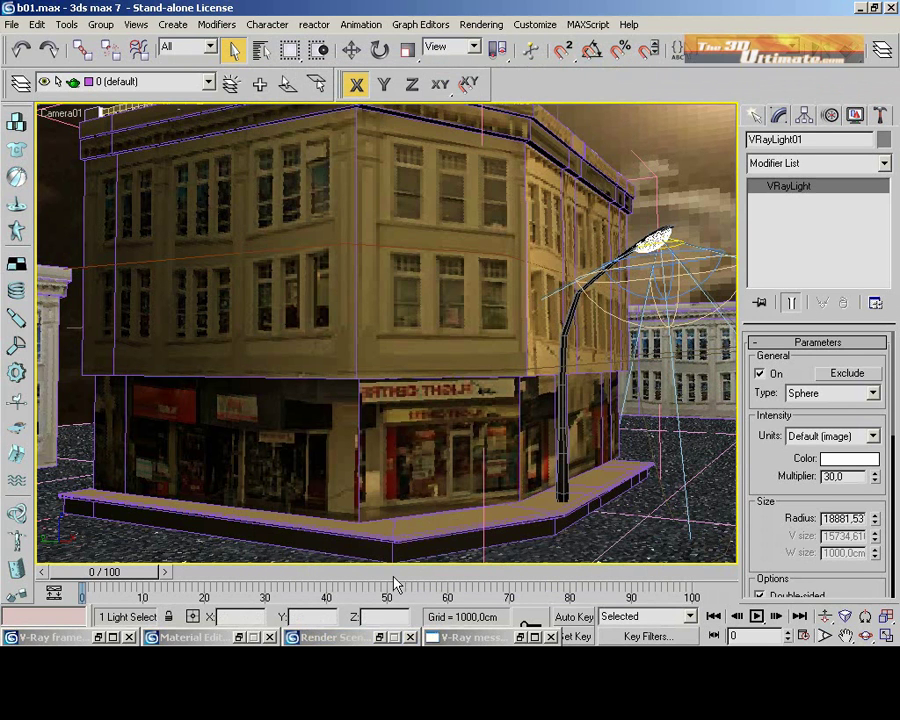
key(shift+q)
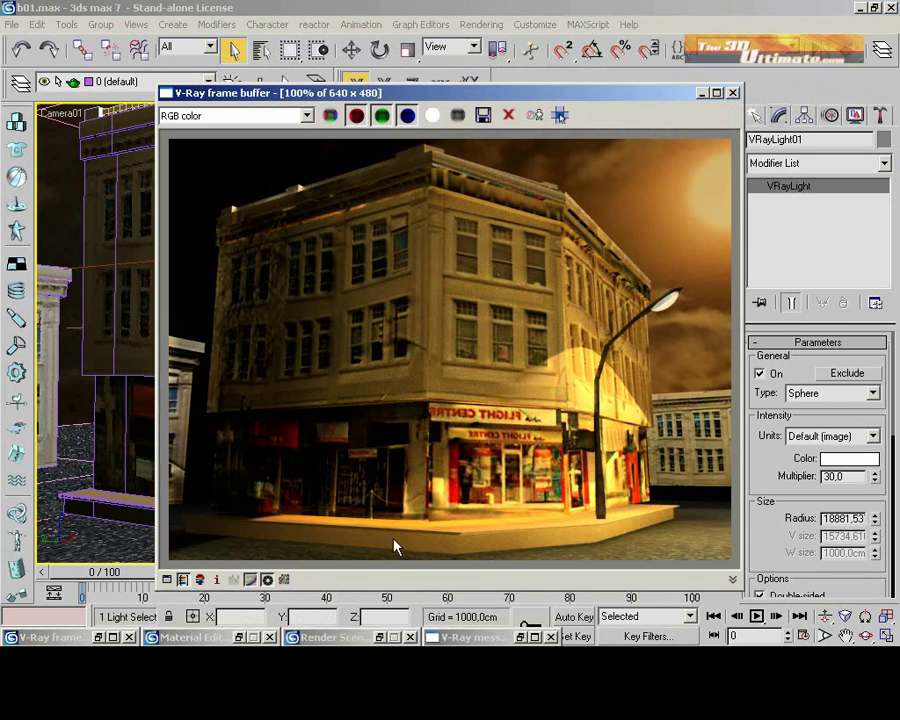
click(251, 582)
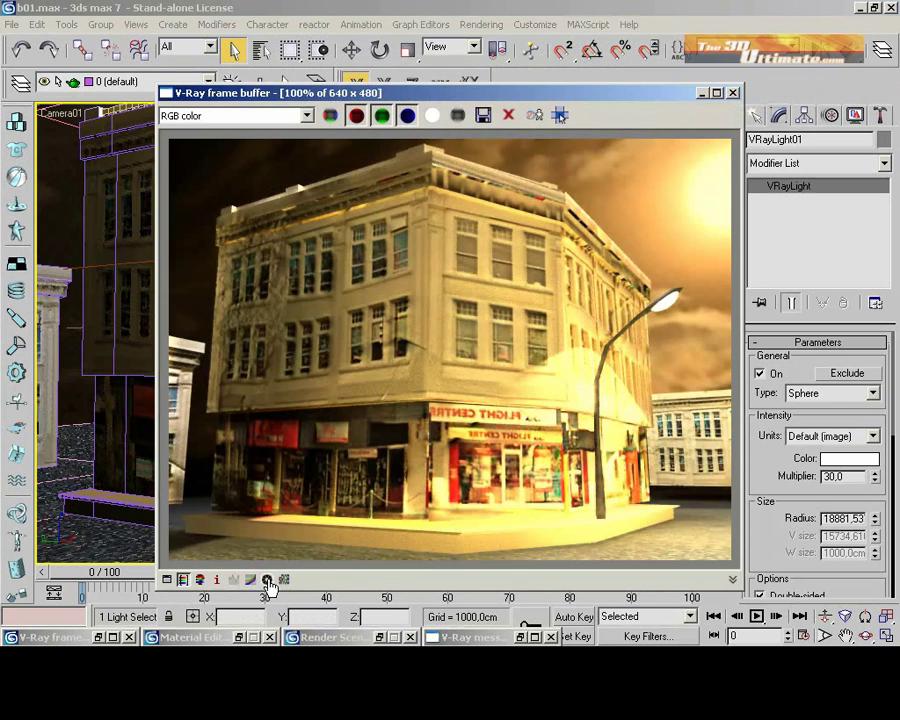
click(267, 582)
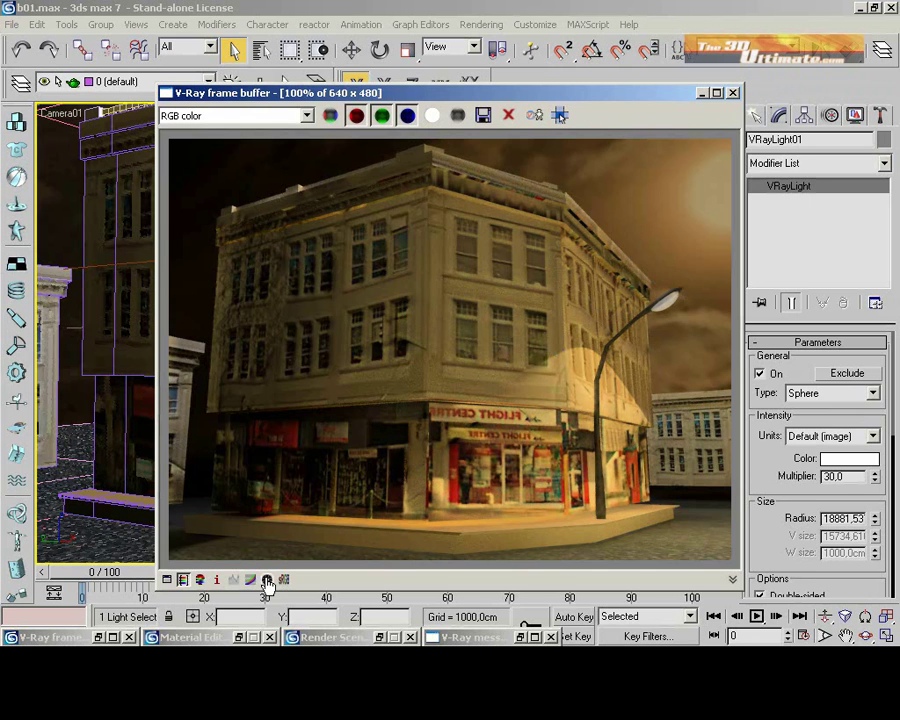
click(268, 580)
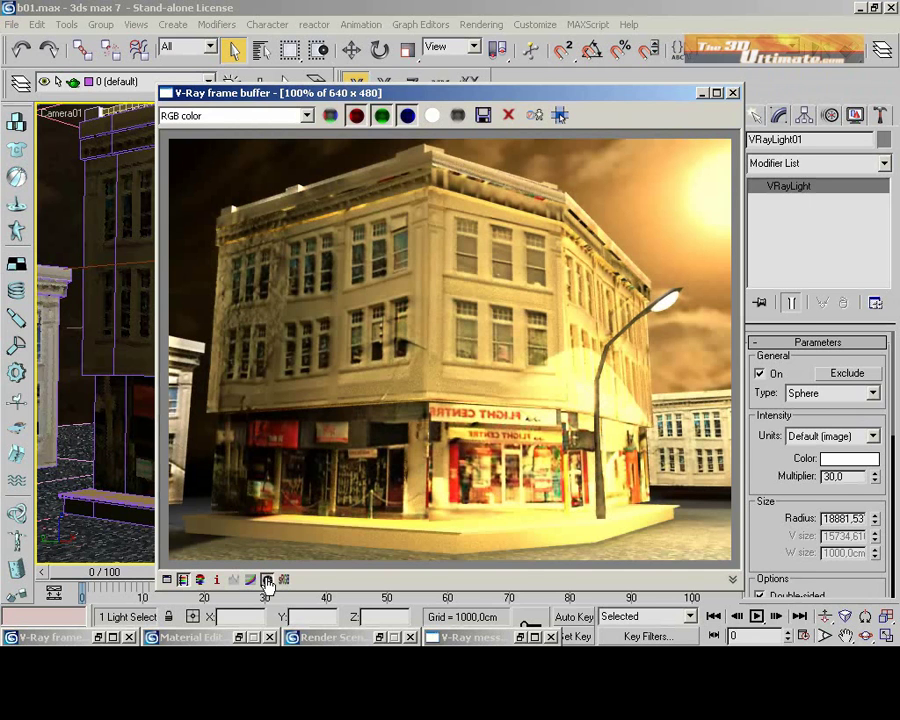
click(268, 580)
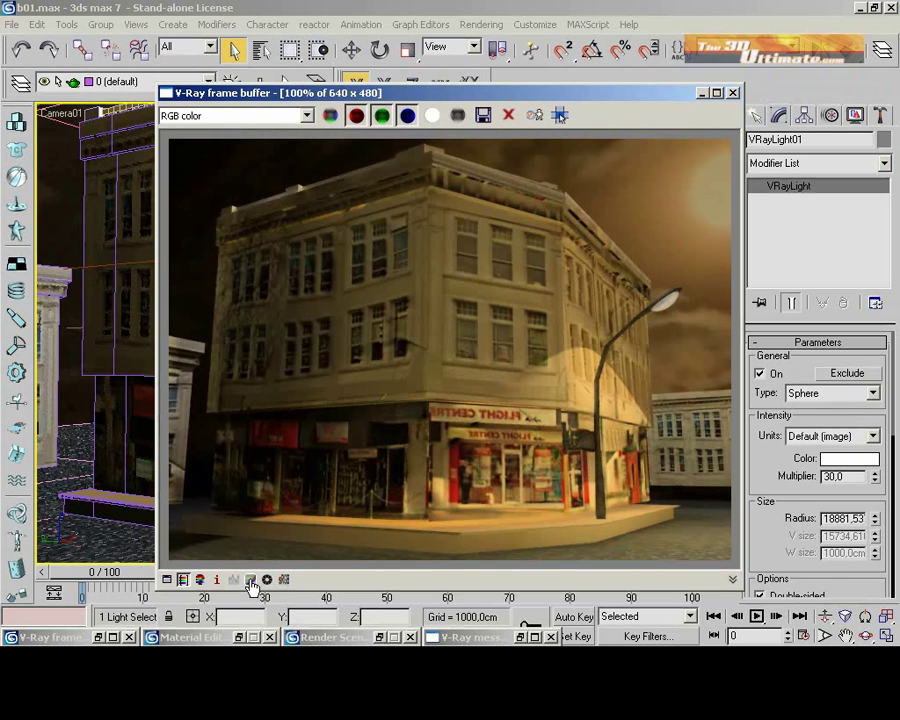
click(250, 581)
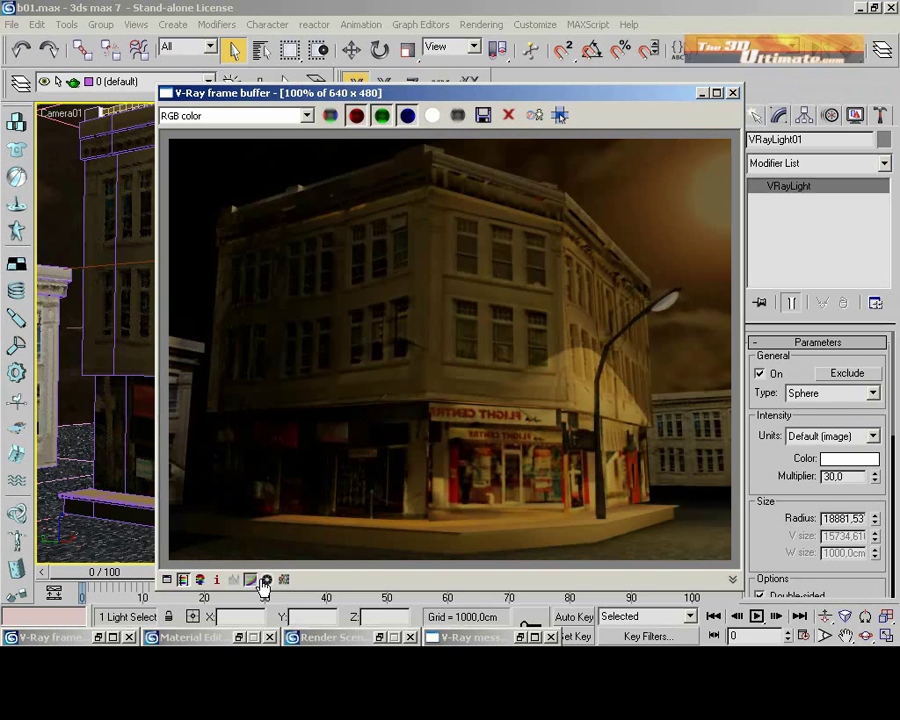
click(267, 580)
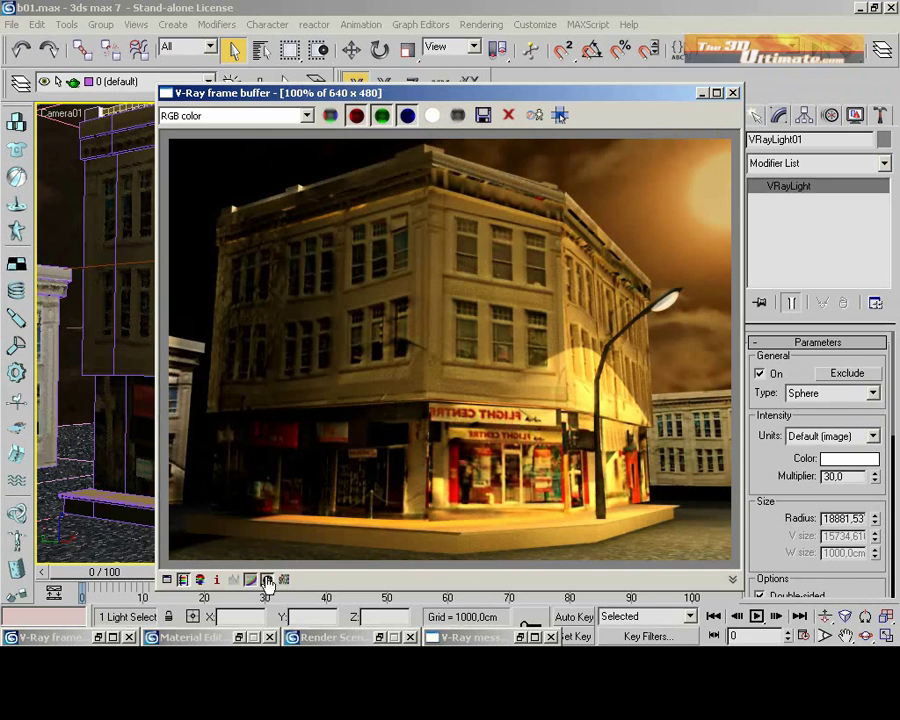
- Show the color corrections and raise the curve's lower tangent handle to about 0.15 and its upper point to about 0.8
click(167, 580)
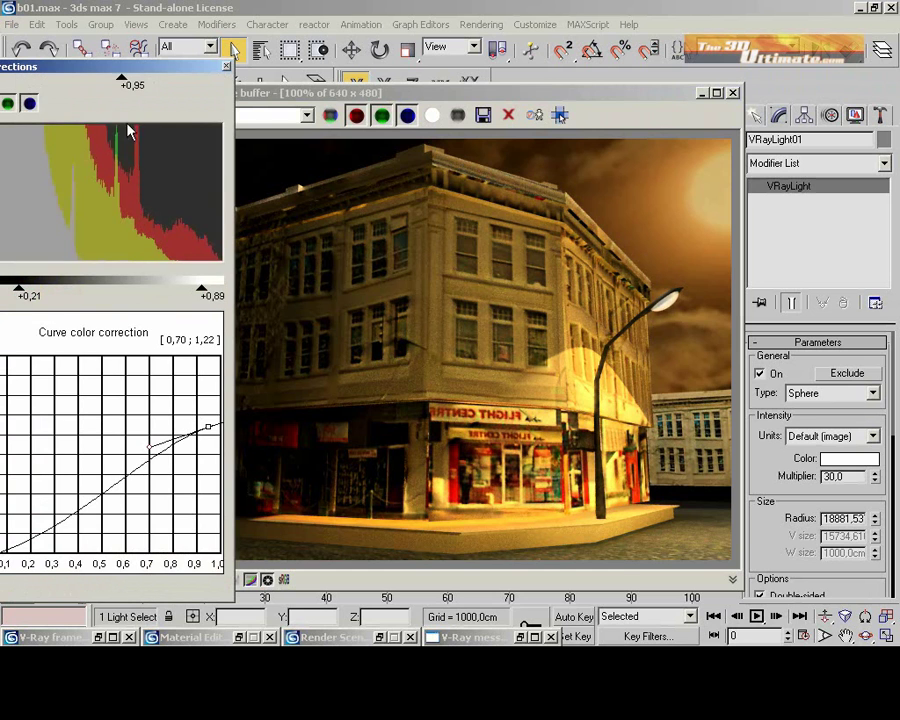
drag(147, 72, 534, 97)
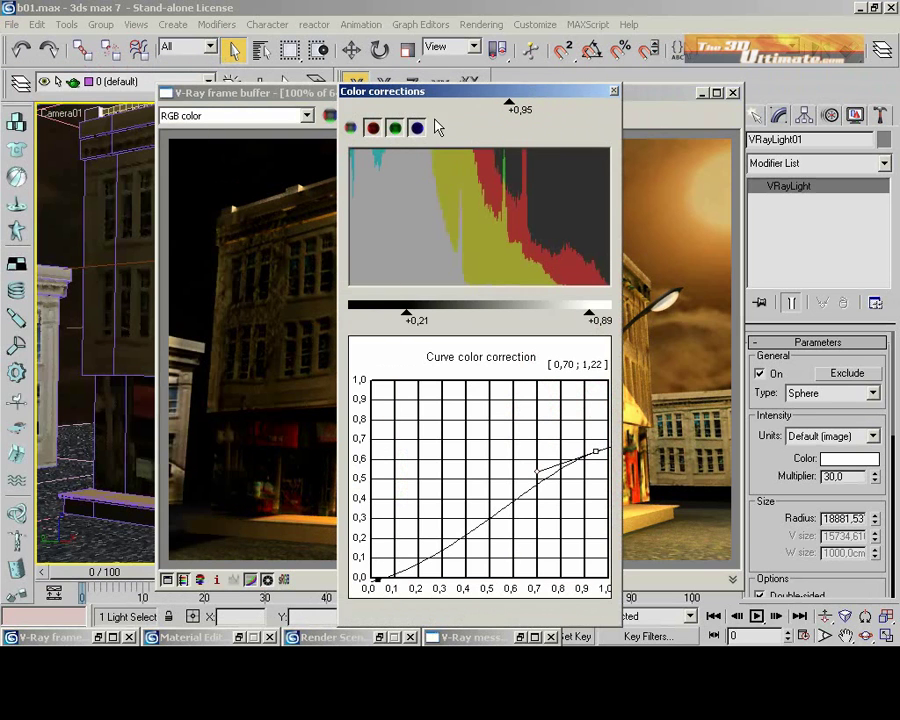
click(379, 579)
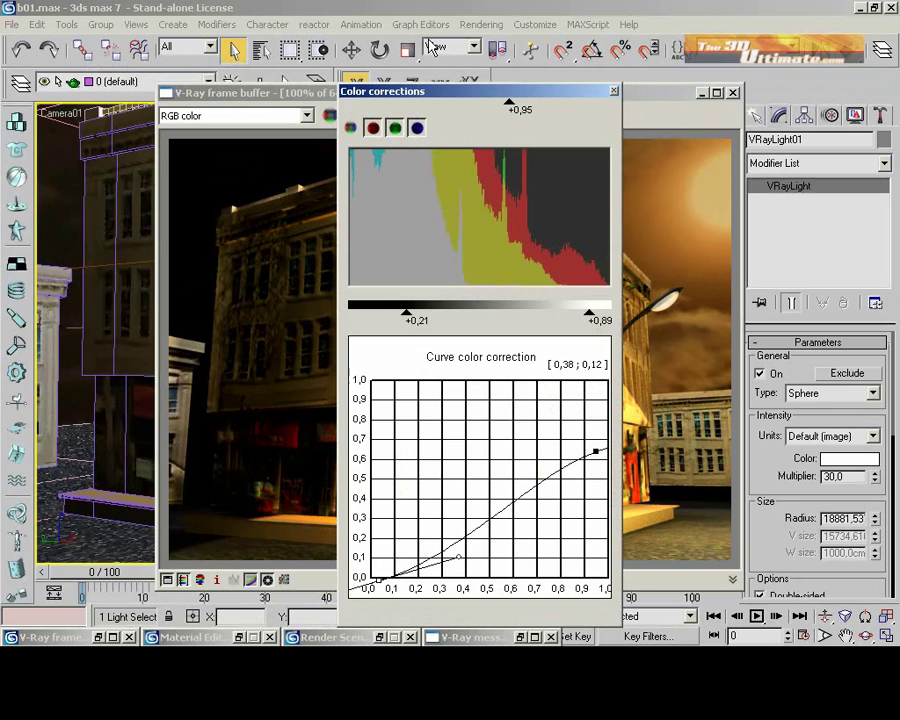
drag(428, 91, 690, 77)
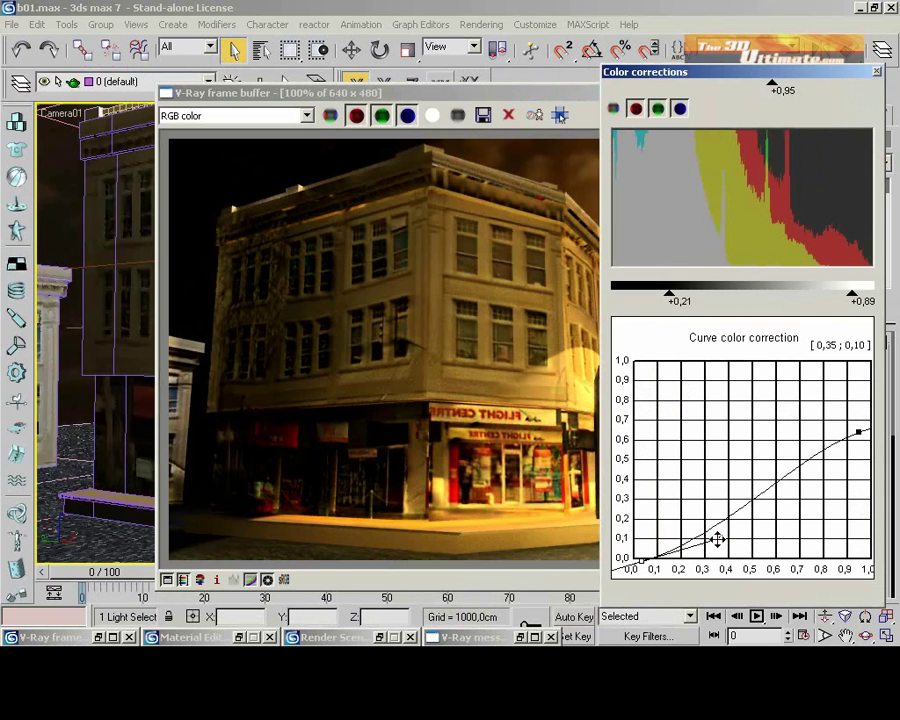
mouse_move(720, 549)
mouse_down()
mouse_move(719, 504)
mouse_move(724, 531)
mouse_up()
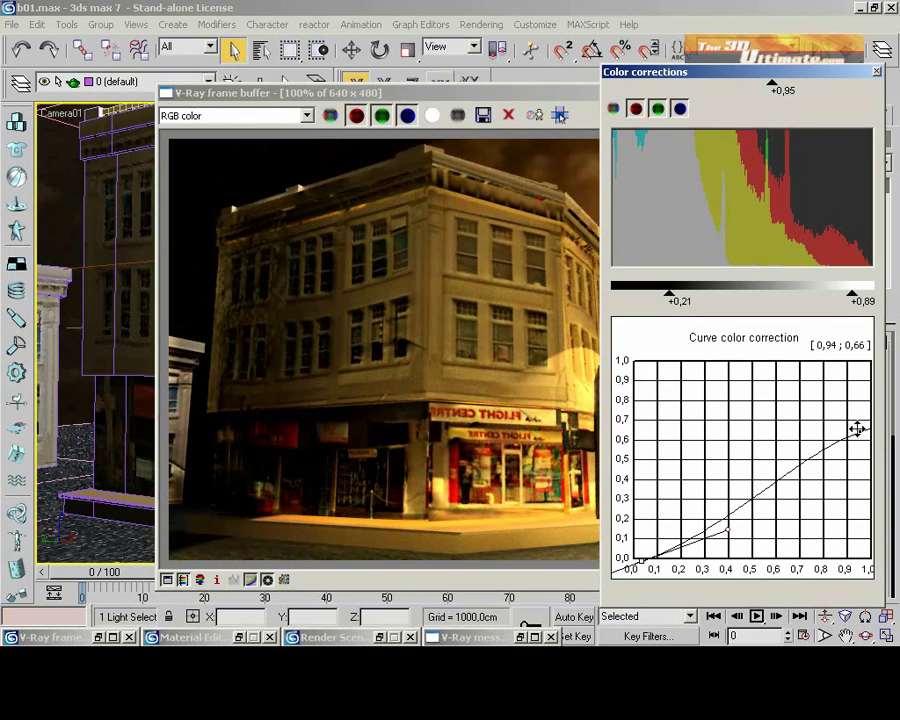
drag(857, 428, 856, 401)
- Lower the correction curve's upper point to about 0.6 and its tangent handle to about 0.67; 0.39, and close the color corrections
drag(680, 71, 330, 448)
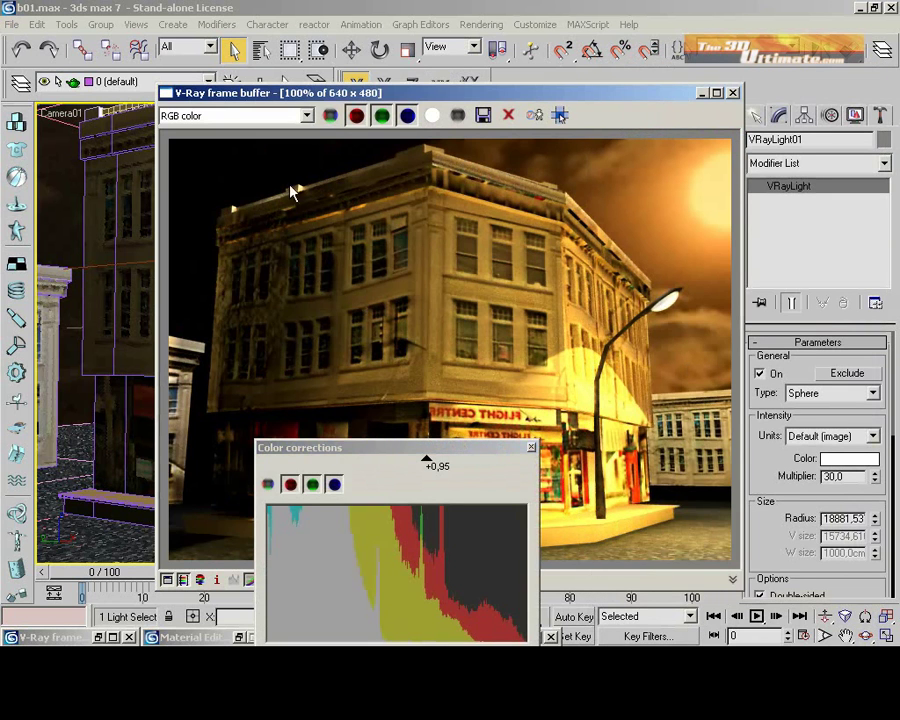
drag(374, 458, 193, 157)
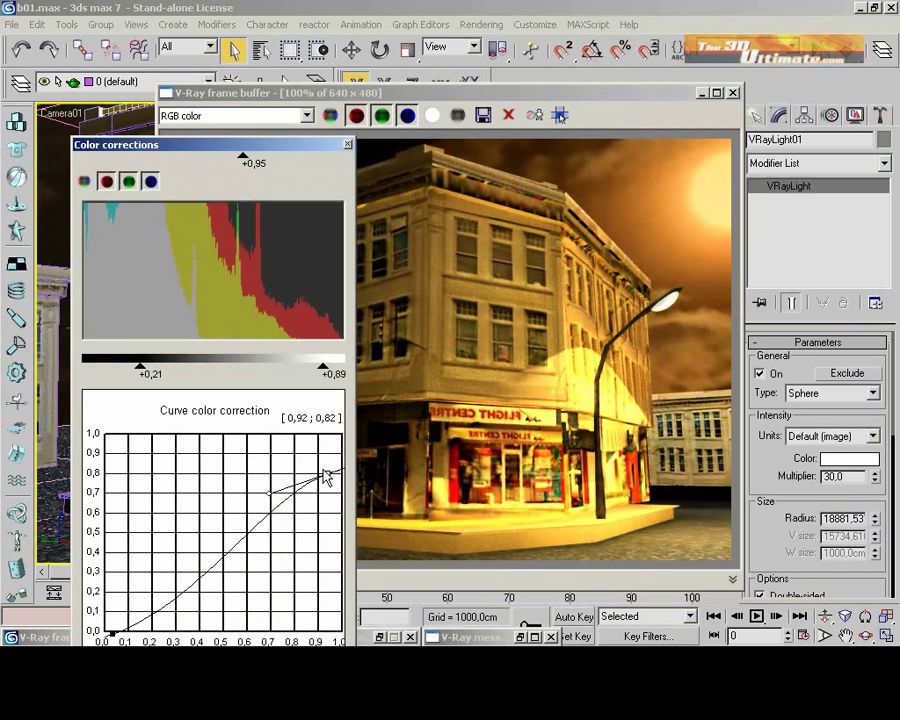
drag(323, 470, 324, 511)
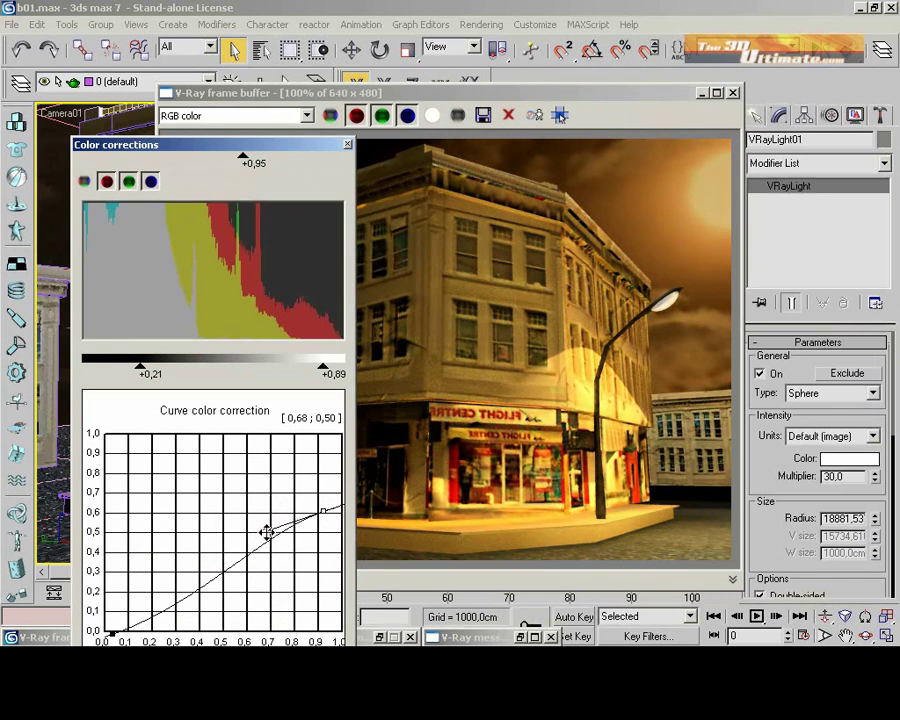
mouse_move(265, 532)
mouse_down()
mouse_move(261, 504)
mouse_move(263, 555)
mouse_up()
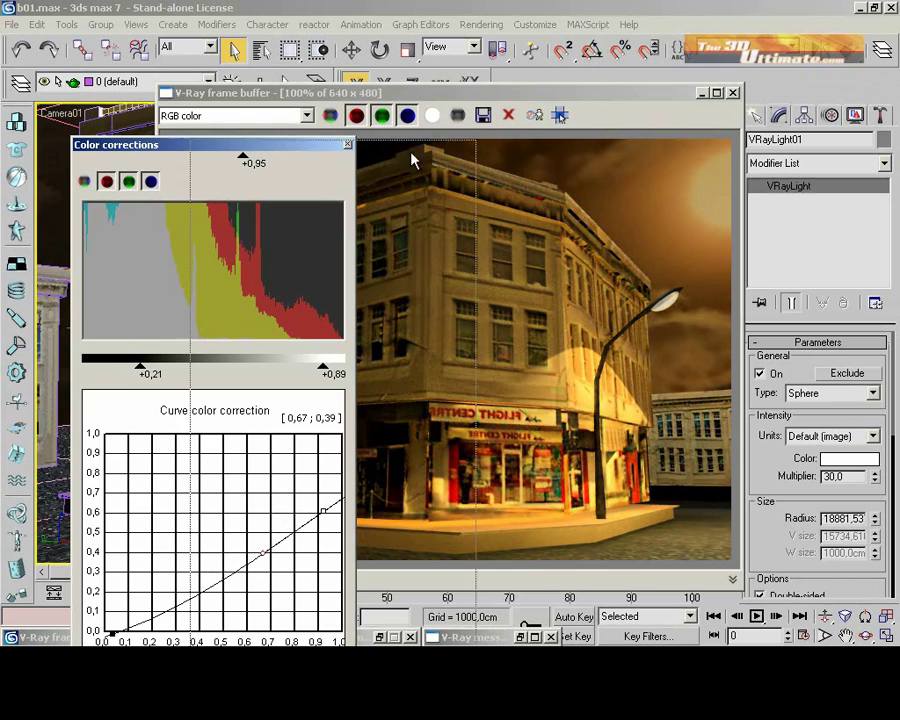
drag(294, 145, 472, 143)
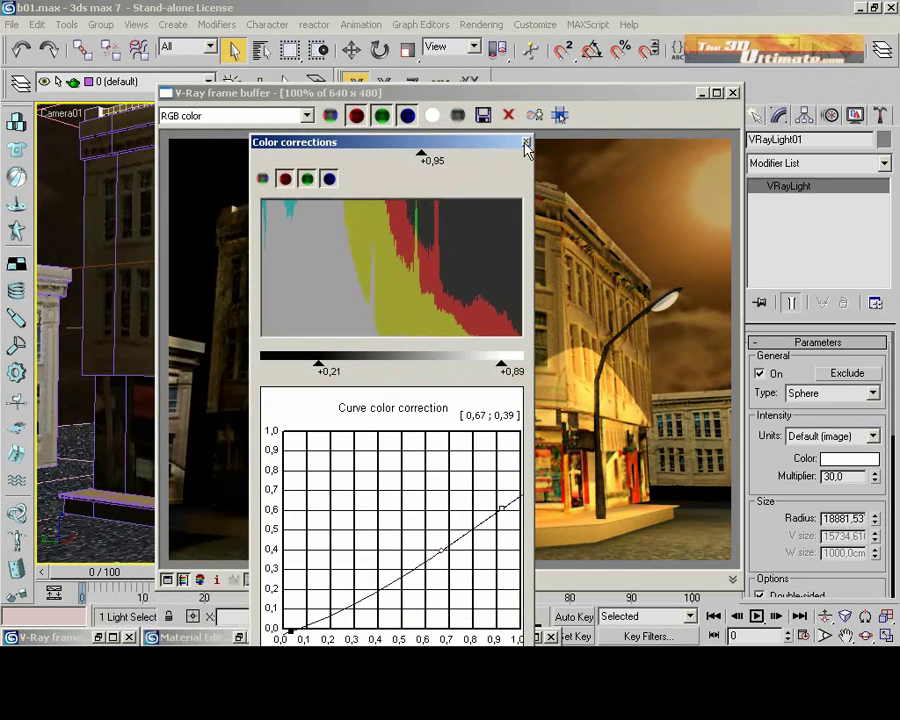
click(526, 143)
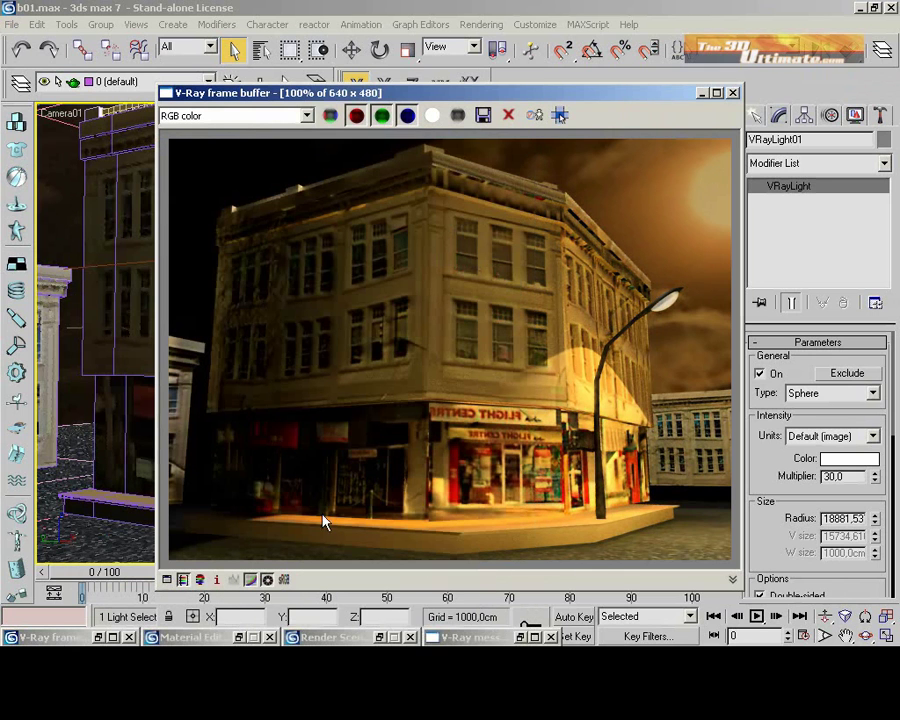
- Compare the render with the exposure and color curve corrections switched off, and with sRGB display on and off
click(268, 581)
click(268, 581)
click(268, 582)
click(268, 582)
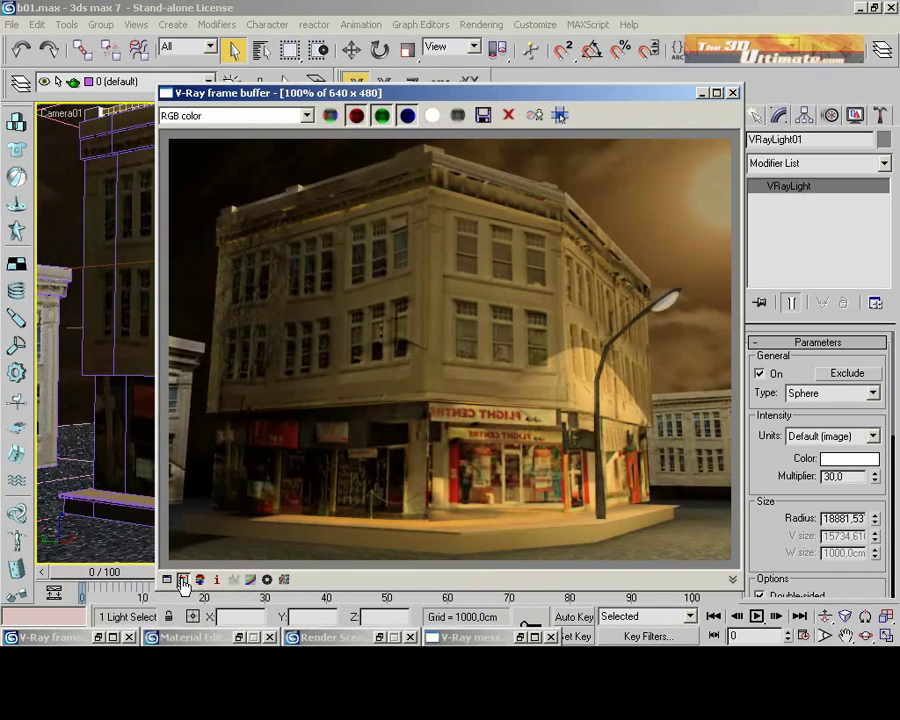
click(284, 580)
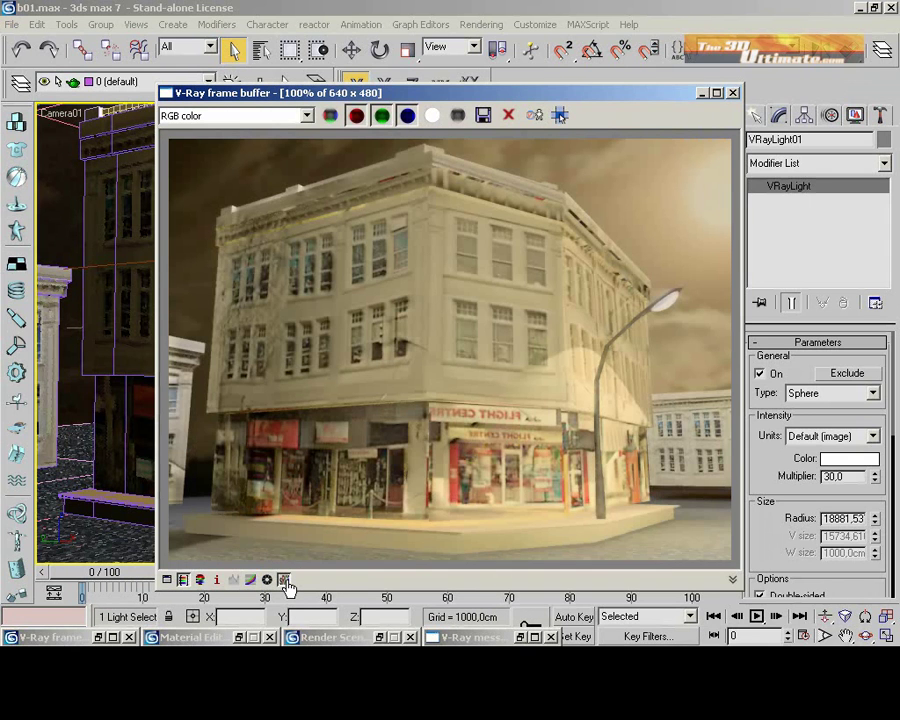
click(284, 580)
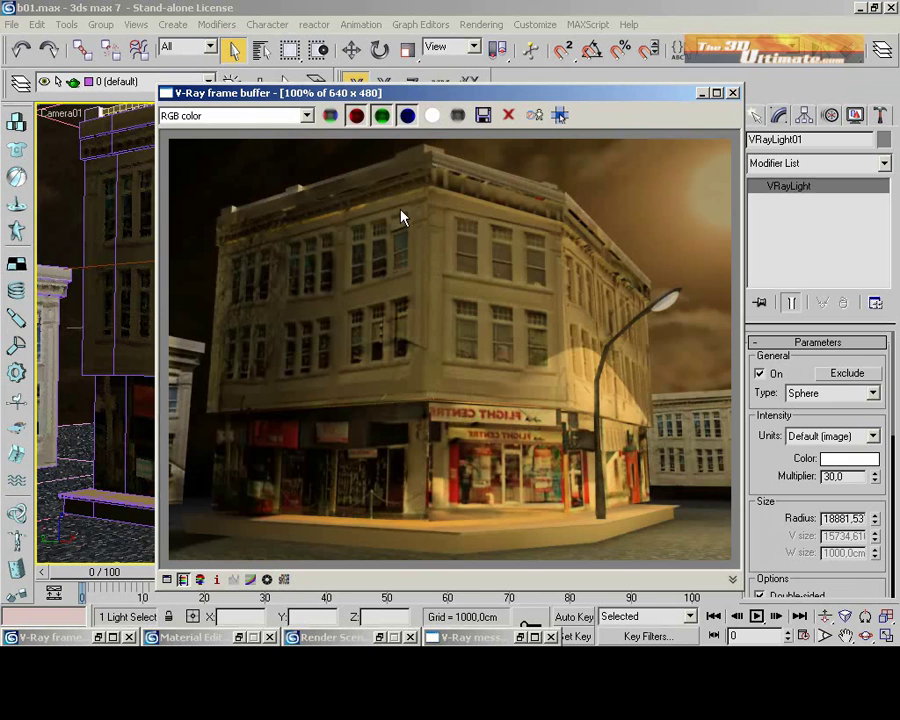